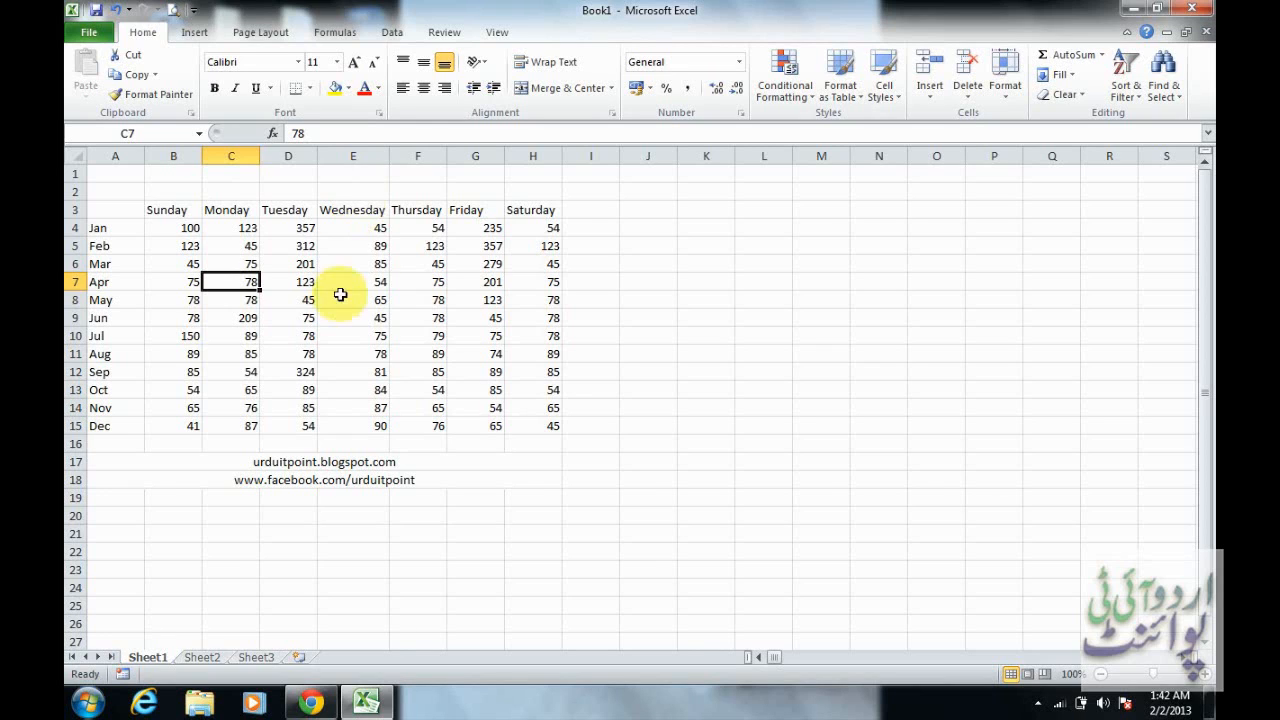
Step: Insert a blank sheet column between the Sunday and Monday columns
{"action": "left_click", "coordinate": [240, 228]}
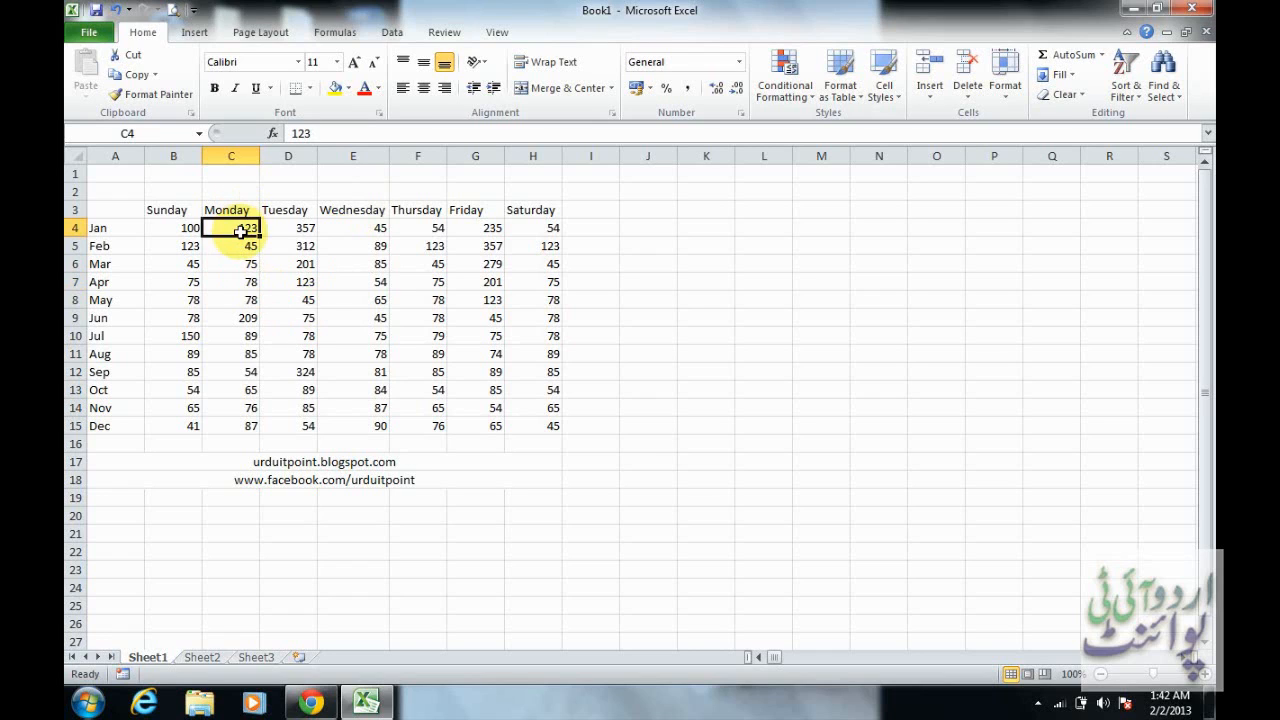
{"action": "left_click", "coordinate": [186, 228]}
{"action": "left_click", "coordinate": [218, 230]}
{"action": "left_click", "coordinate": [933, 97]}
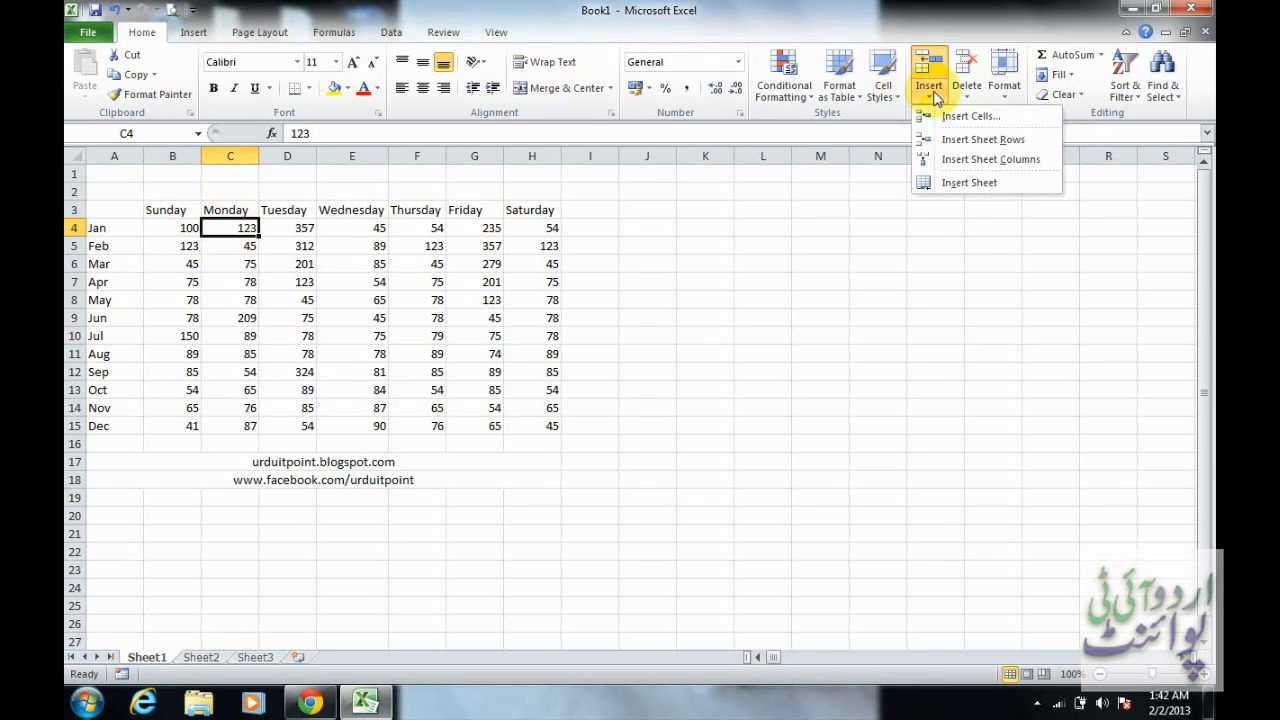
{"action": "left_click", "coordinate": [970, 166]}
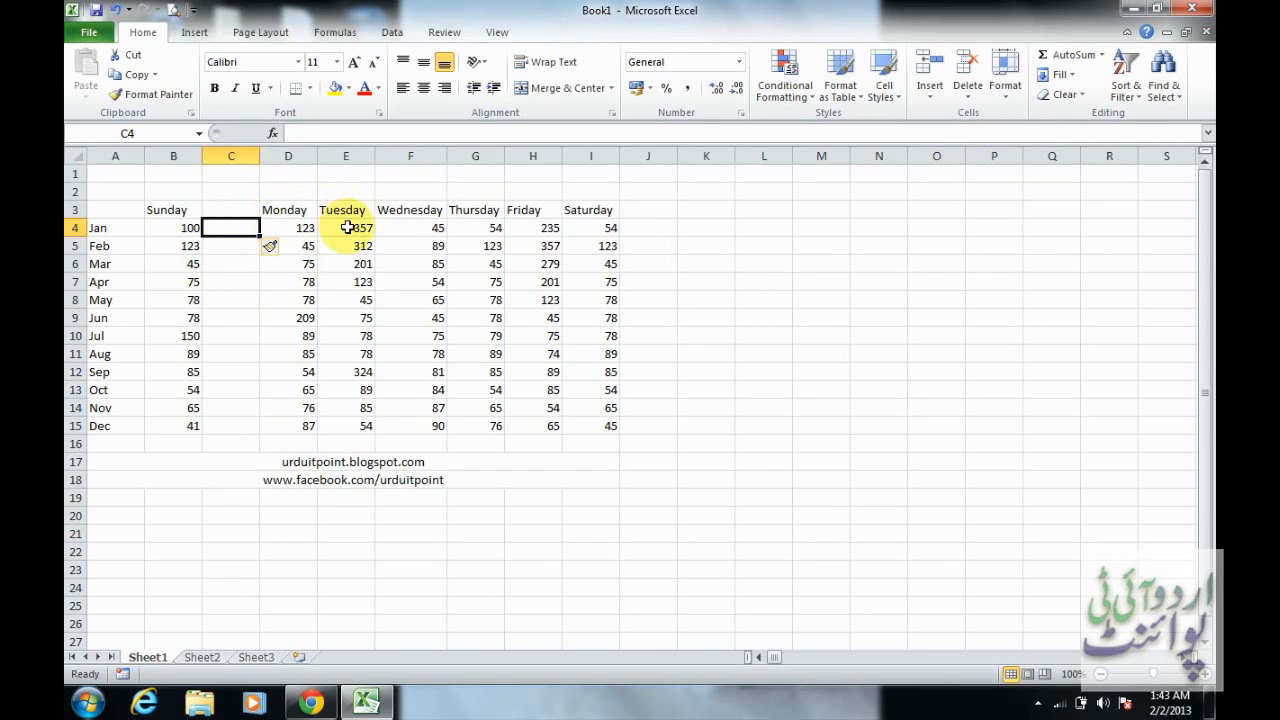
Step: Delete the blank sheet column between Sunday and Monday
{"action": "left_click", "coordinate": [967, 90]}
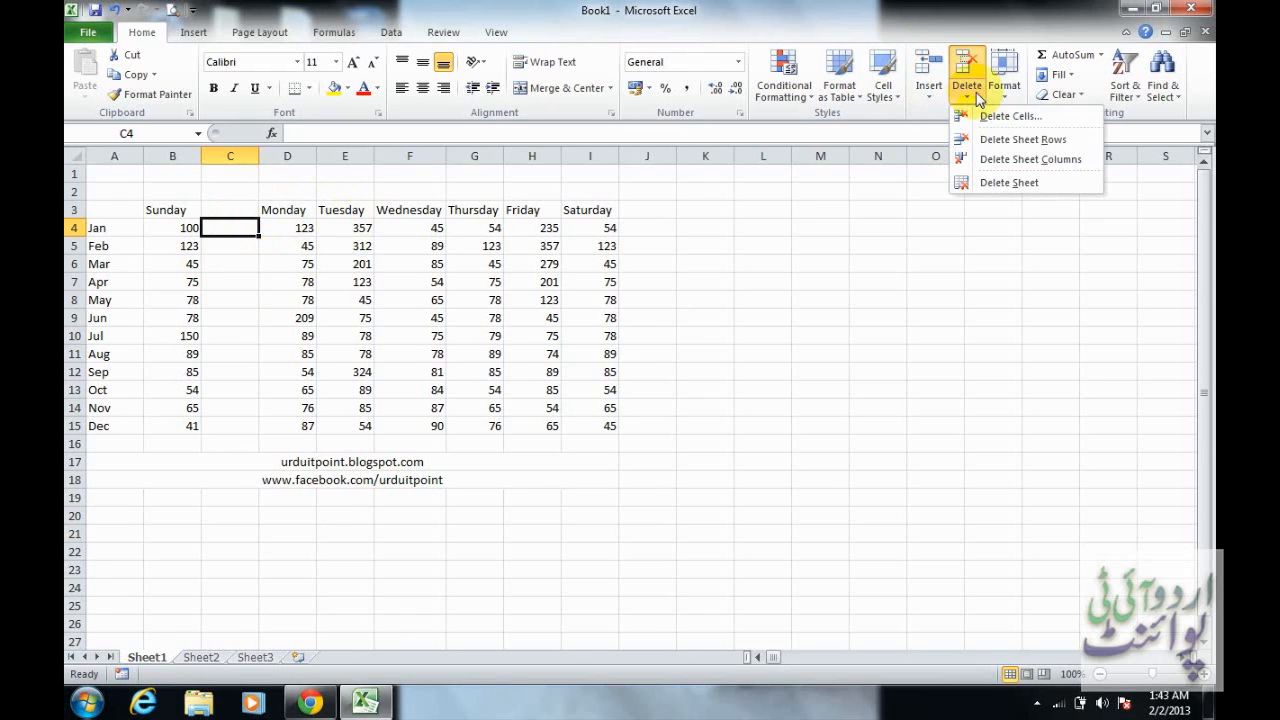
{"action": "left_click", "coordinate": [1005, 160]}
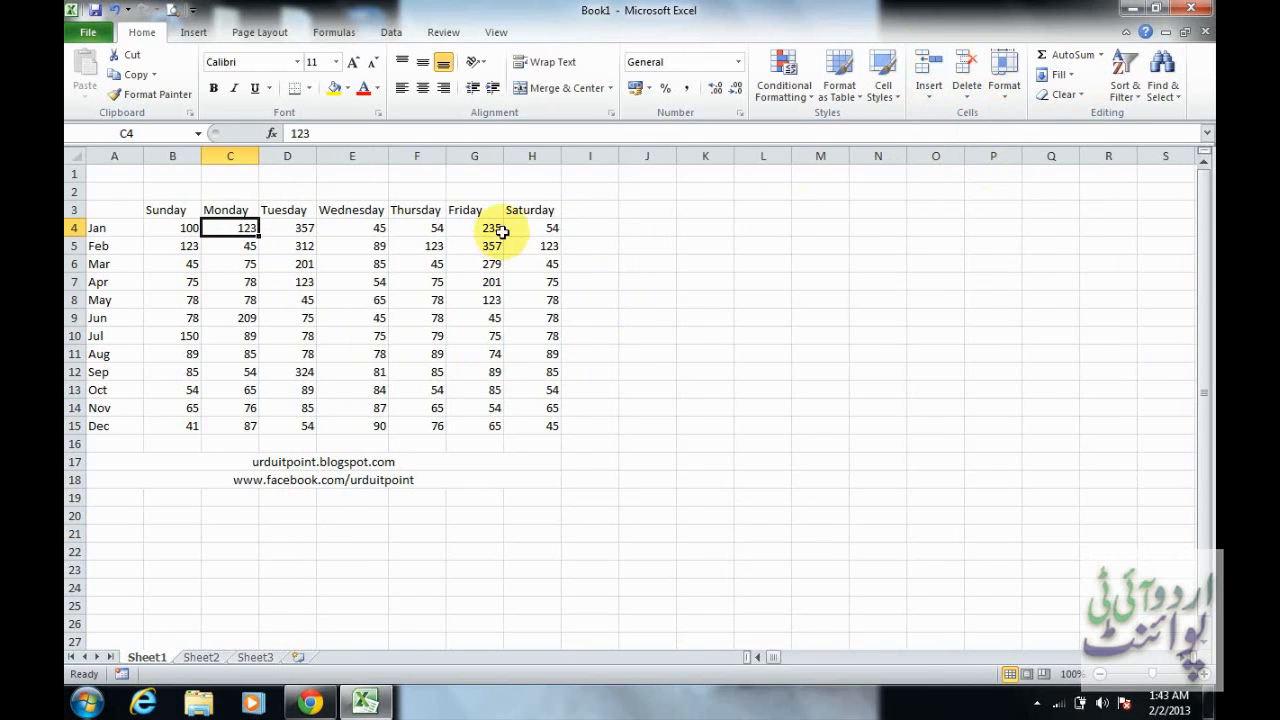
Step: Try deleting the Saturday sheet column, and undo that deletion
{"action": "left_click", "coordinate": [533, 209]}
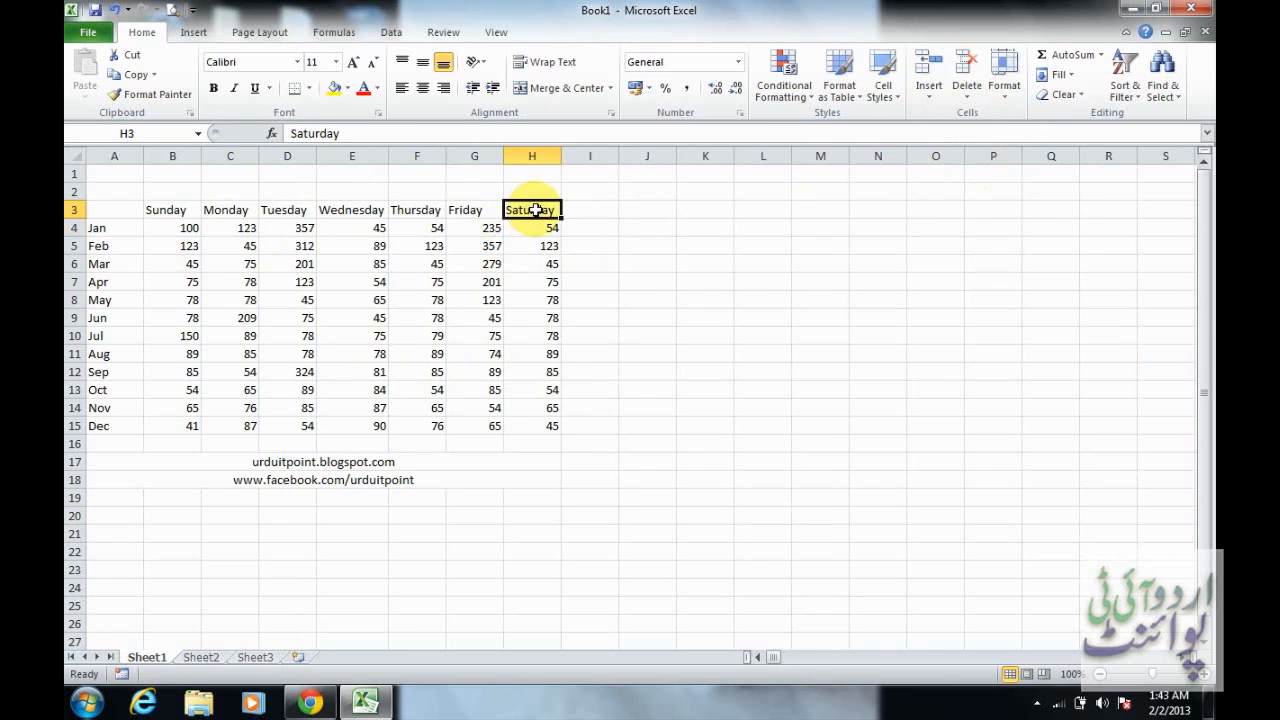
{"action": "left_click", "coordinate": [978, 95]}
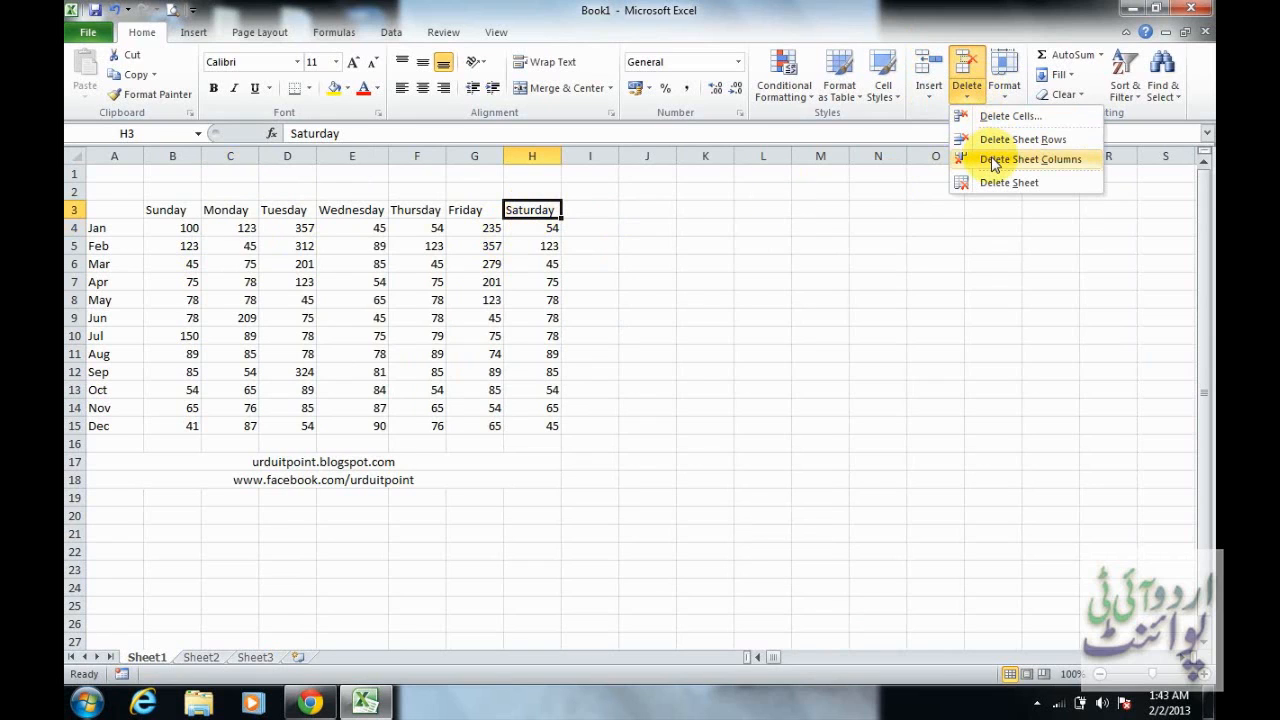
{"action": "left_click", "coordinate": [994, 162]}
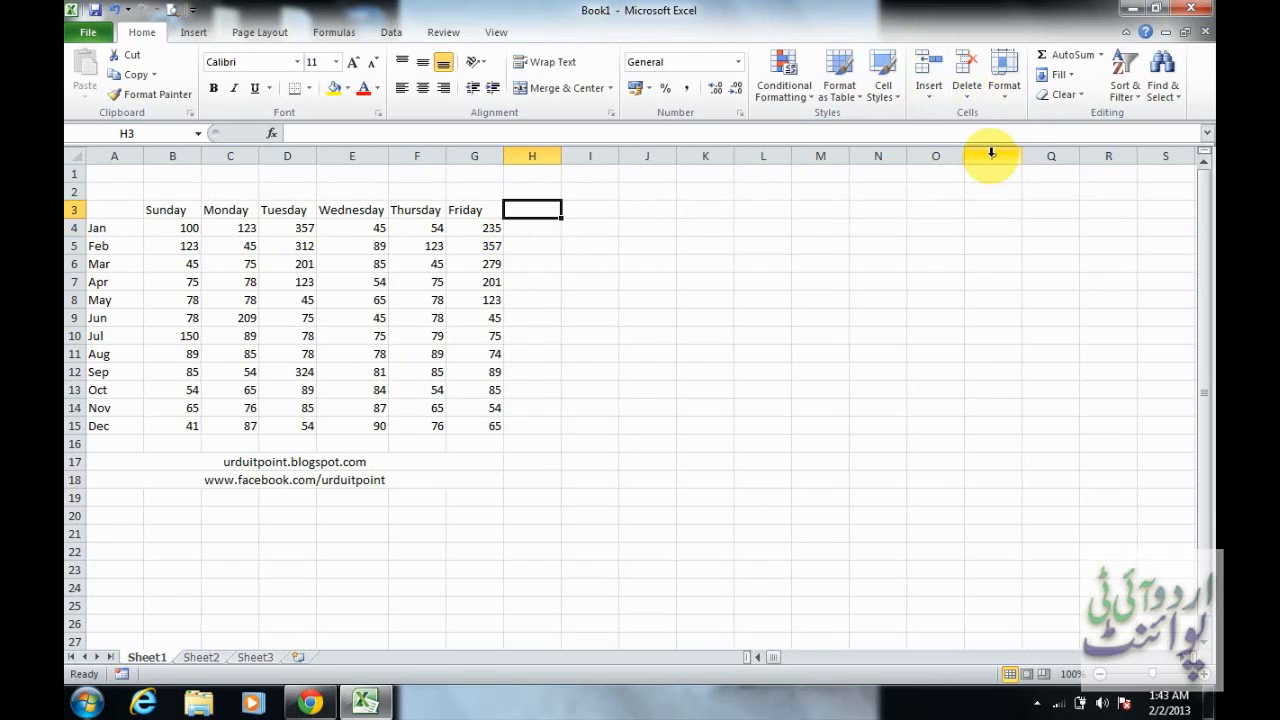
{"action": "key", "text": "ctrl+z"}
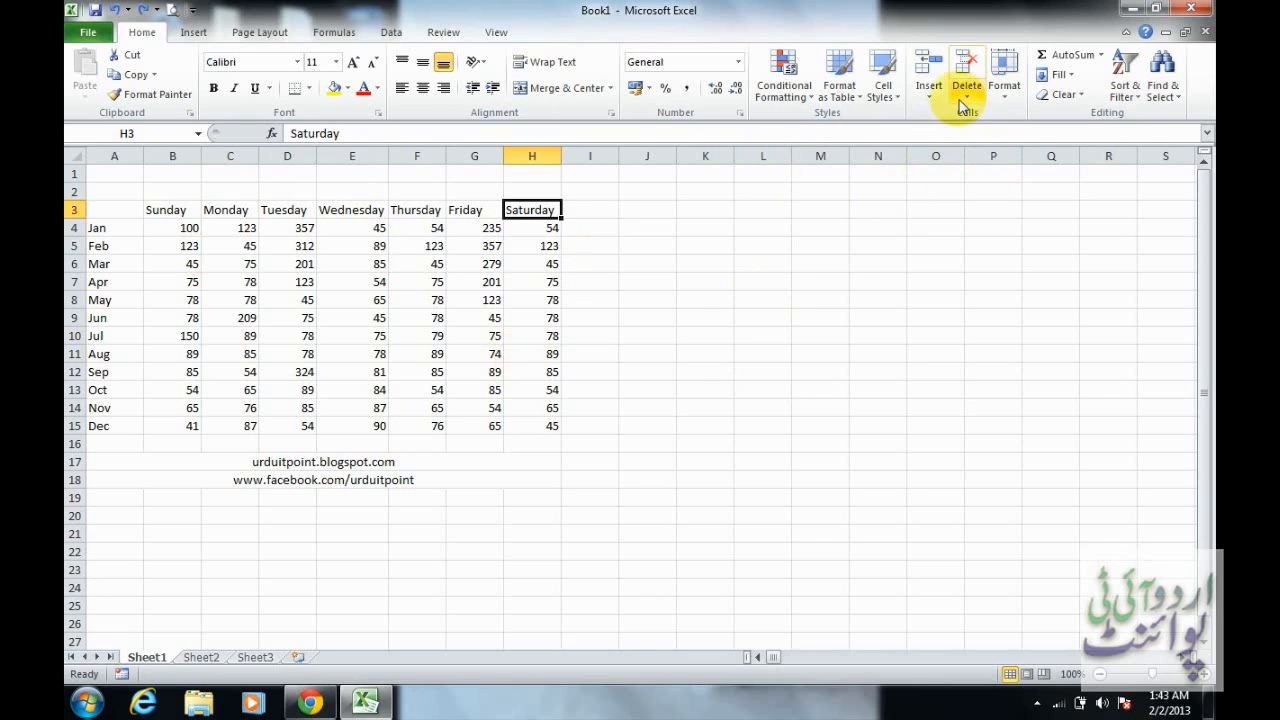
Step: Insert a blank sheet row between the Apr and May rows
{"action": "left_click", "coordinate": [180, 299]}
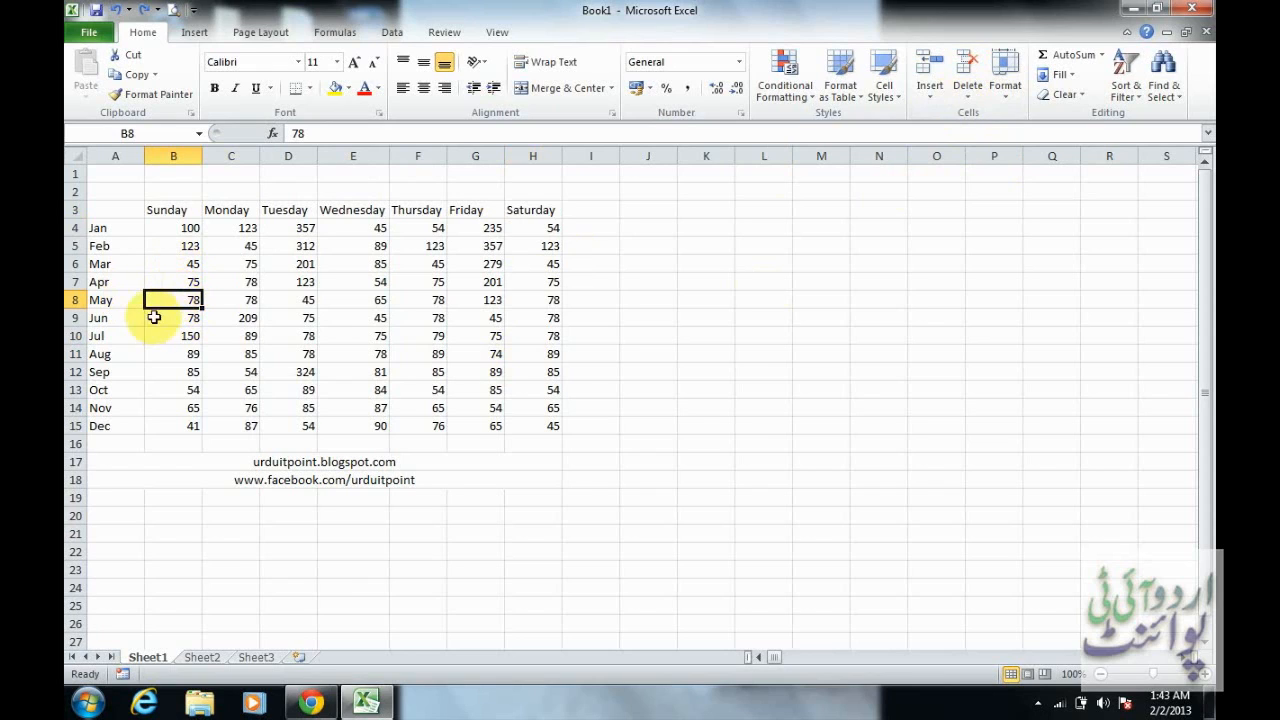
{"action": "left_click", "coordinate": [232, 300]}
{"action": "key", "text": "Right"}
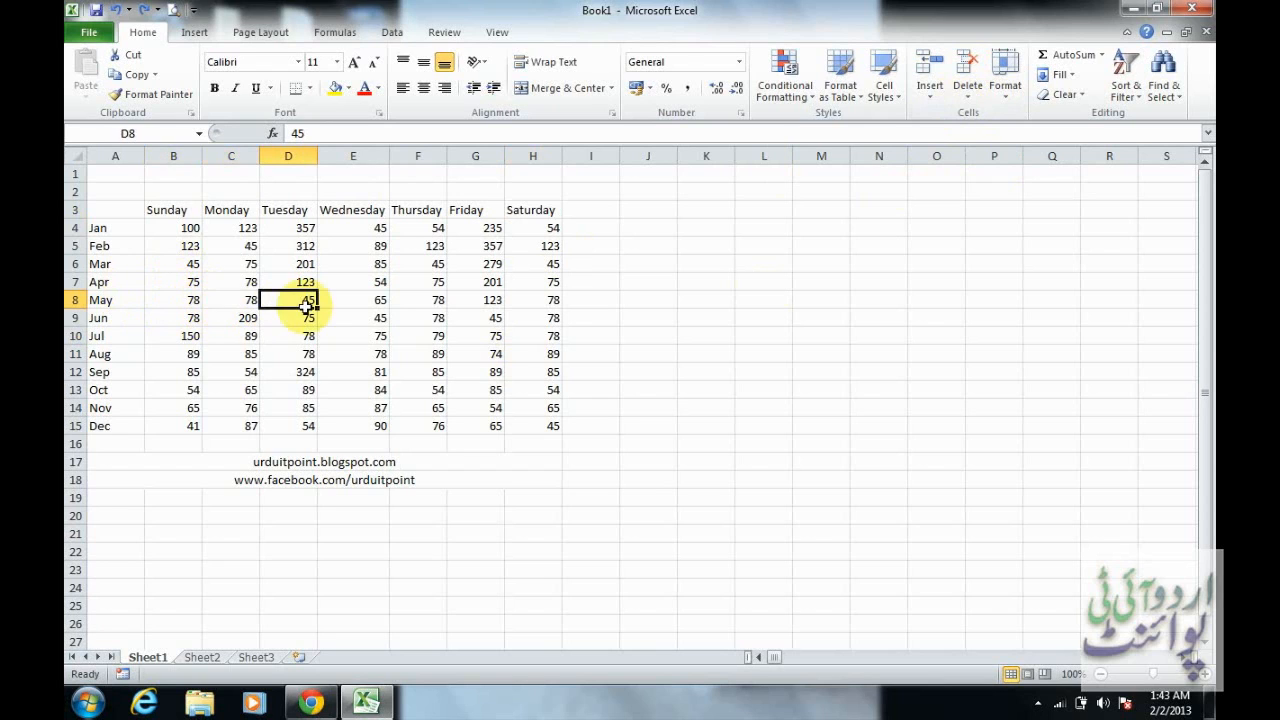
{"action": "key", "text": "Left"}
{"action": "key", "text": "Left"}
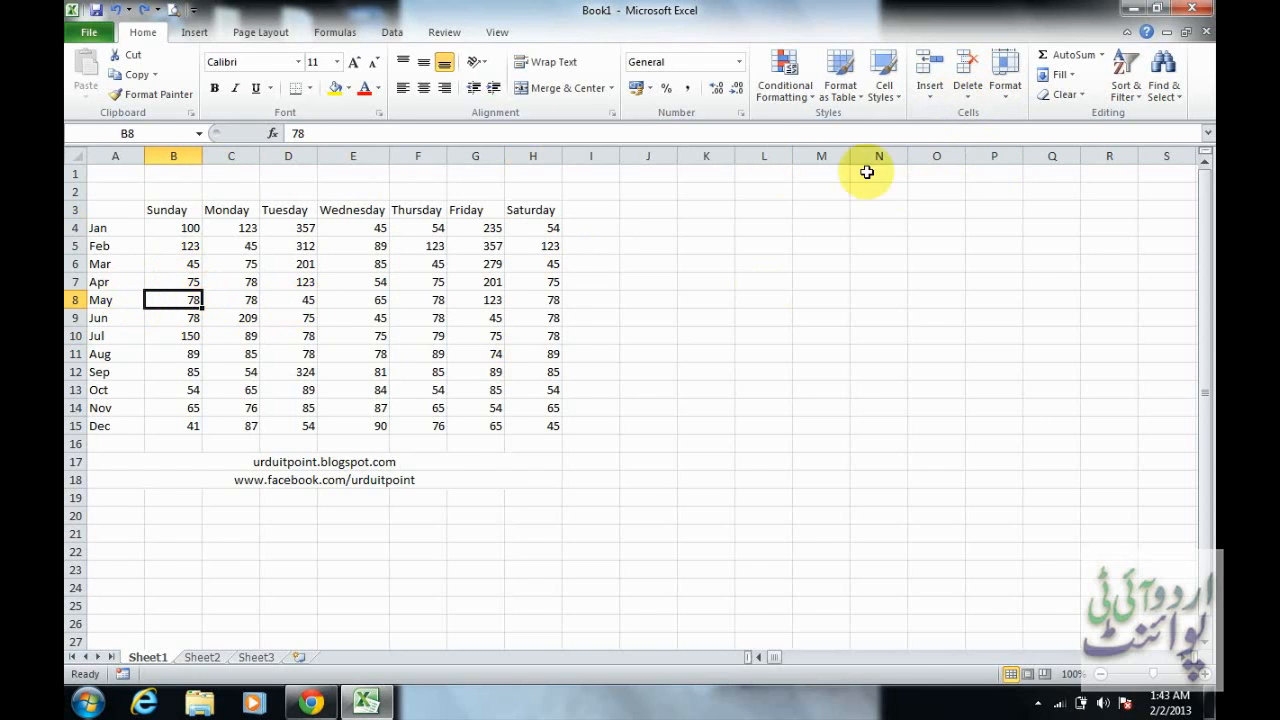
{"action": "left_click", "coordinate": [930, 97]}
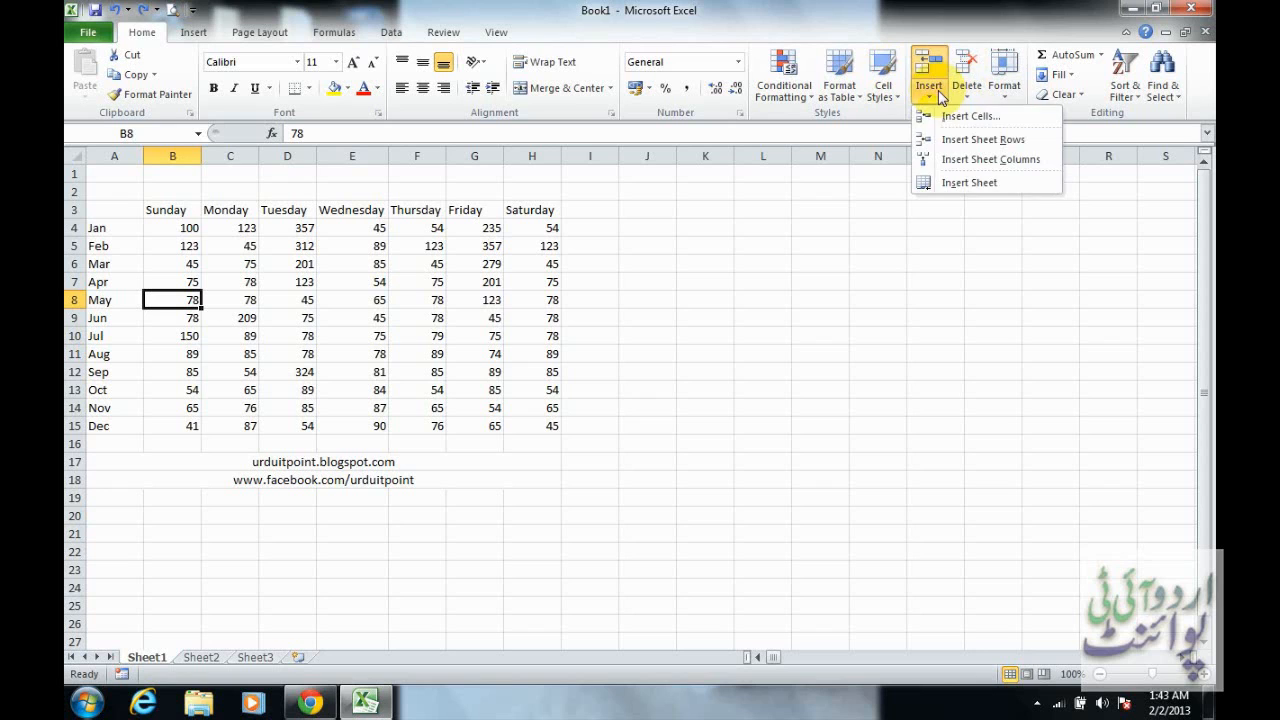
{"action": "left_click", "coordinate": [966, 141]}
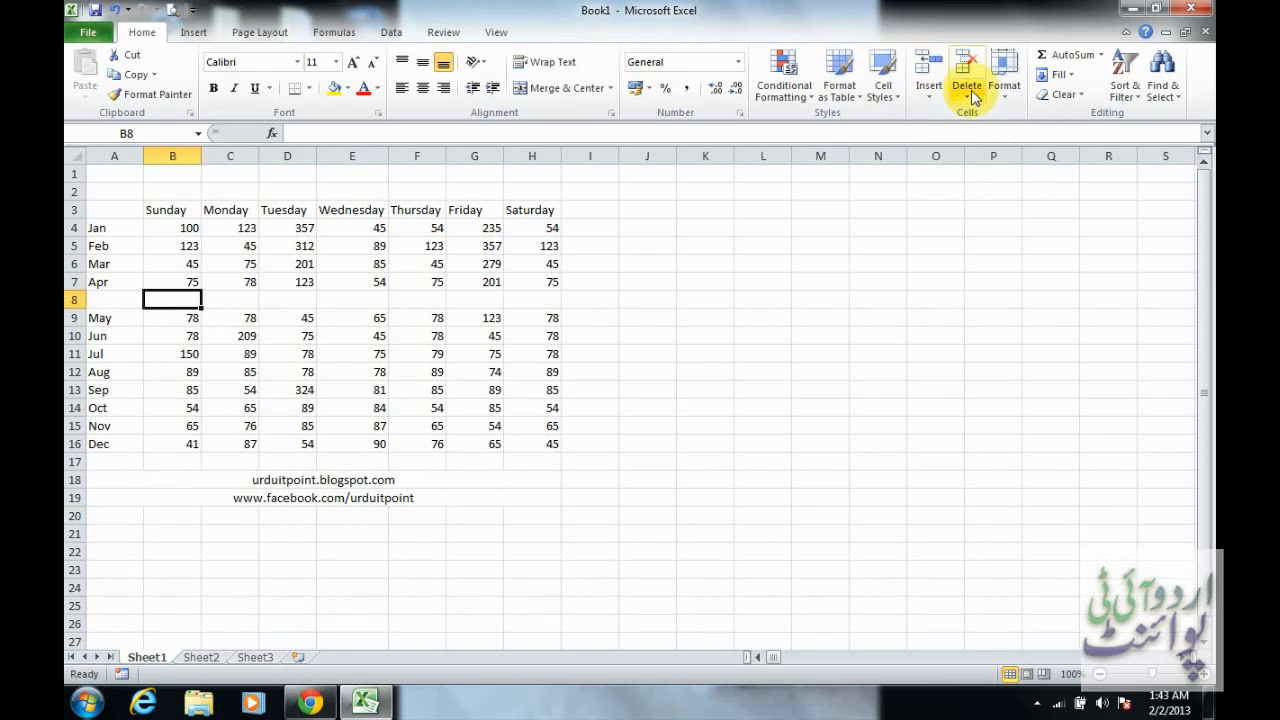
Step: Try deleting the sheet column of the selected blank cell B8, and undo that deletion
{"action": "left_click", "coordinate": [970, 96]}
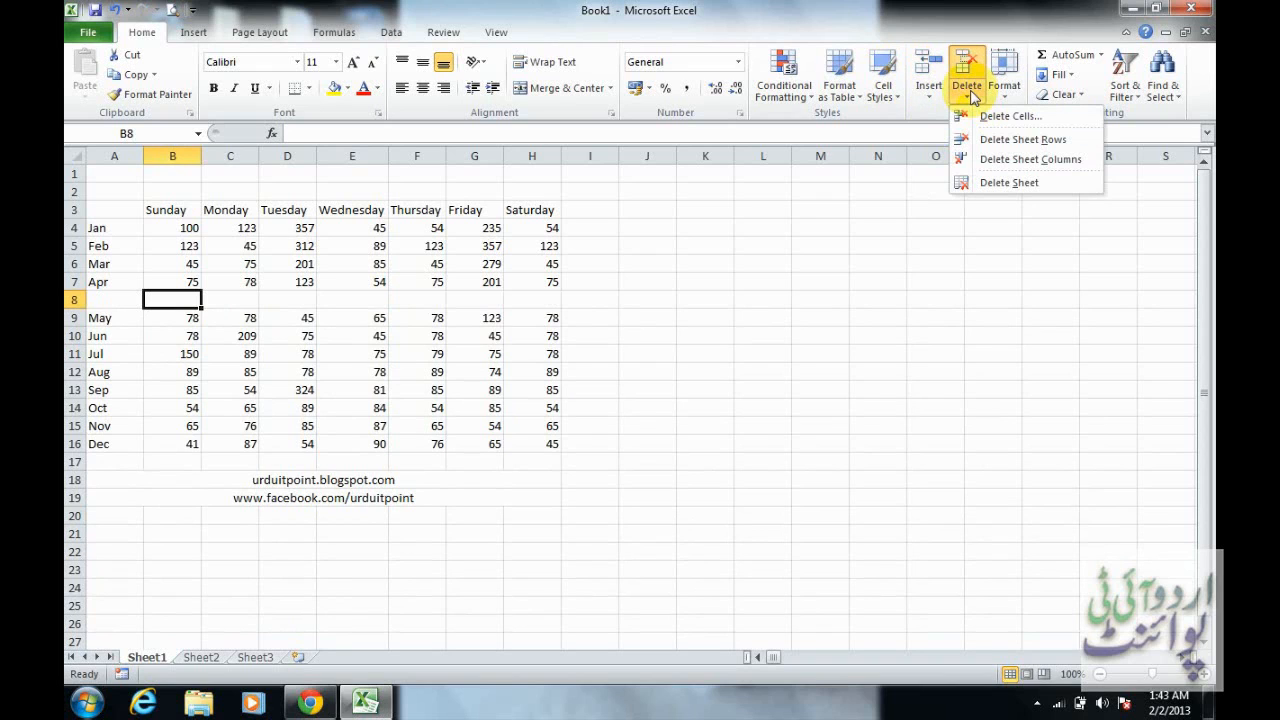
{"action": "left_click", "coordinate": [1001, 162]}
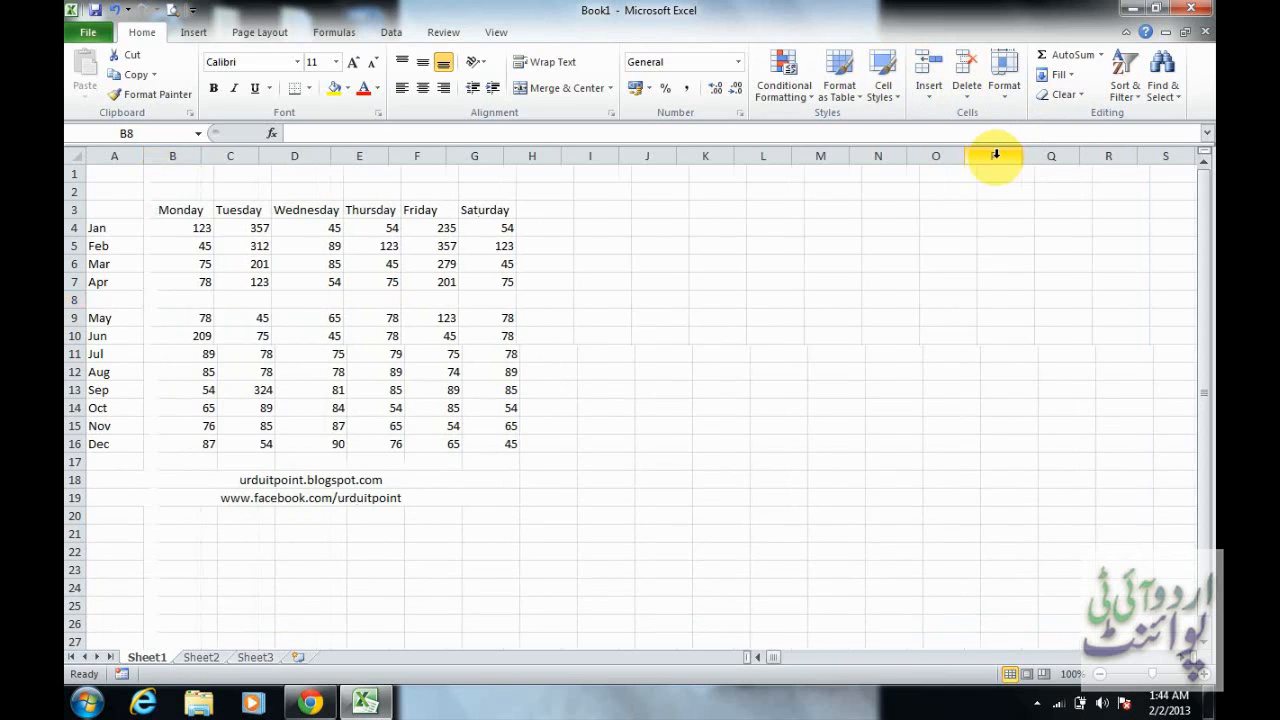
{"action": "key", "text": "ctrl+z"}
Step: Delete the blank sheet row between Apr and May
{"action": "left_click", "coordinate": [966, 80]}
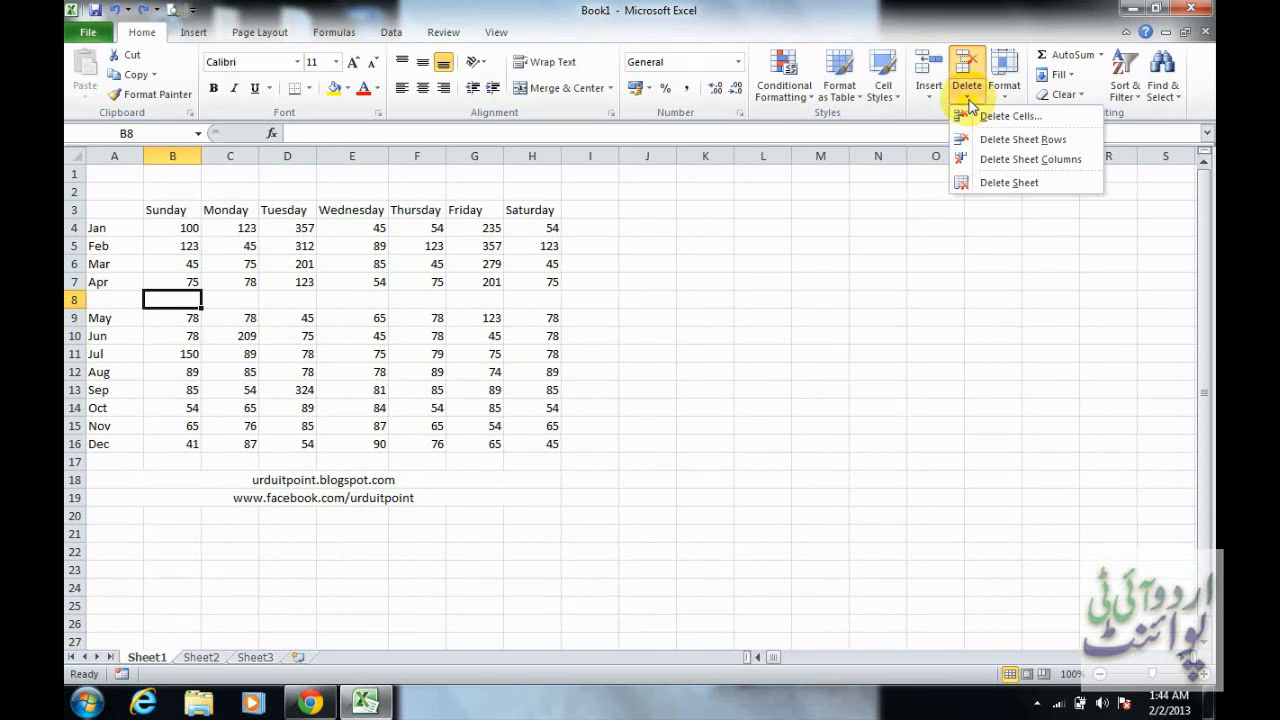
{"action": "left_click", "coordinate": [1022, 139]}
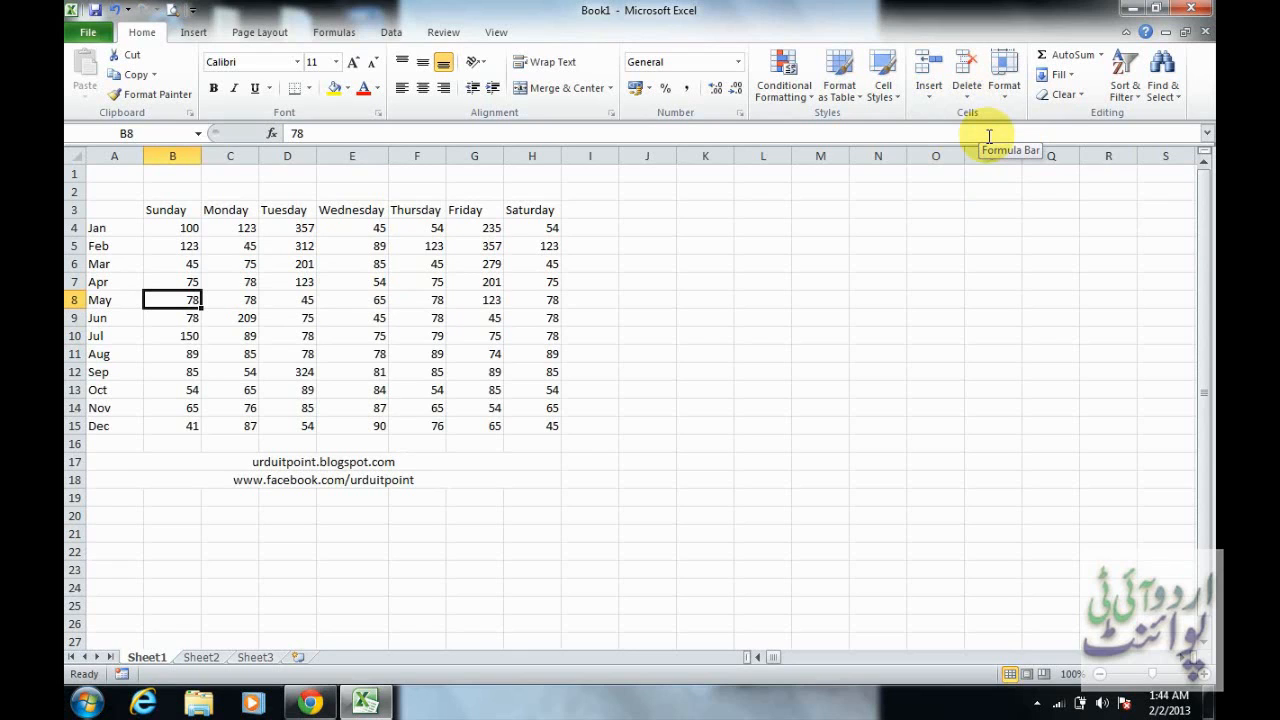
Step: Examine the Insert Cells options for cell B4, trying entire row, entire column and shift cells right, and cancel without inserting
{"action": "left_click", "coordinate": [335, 226]}
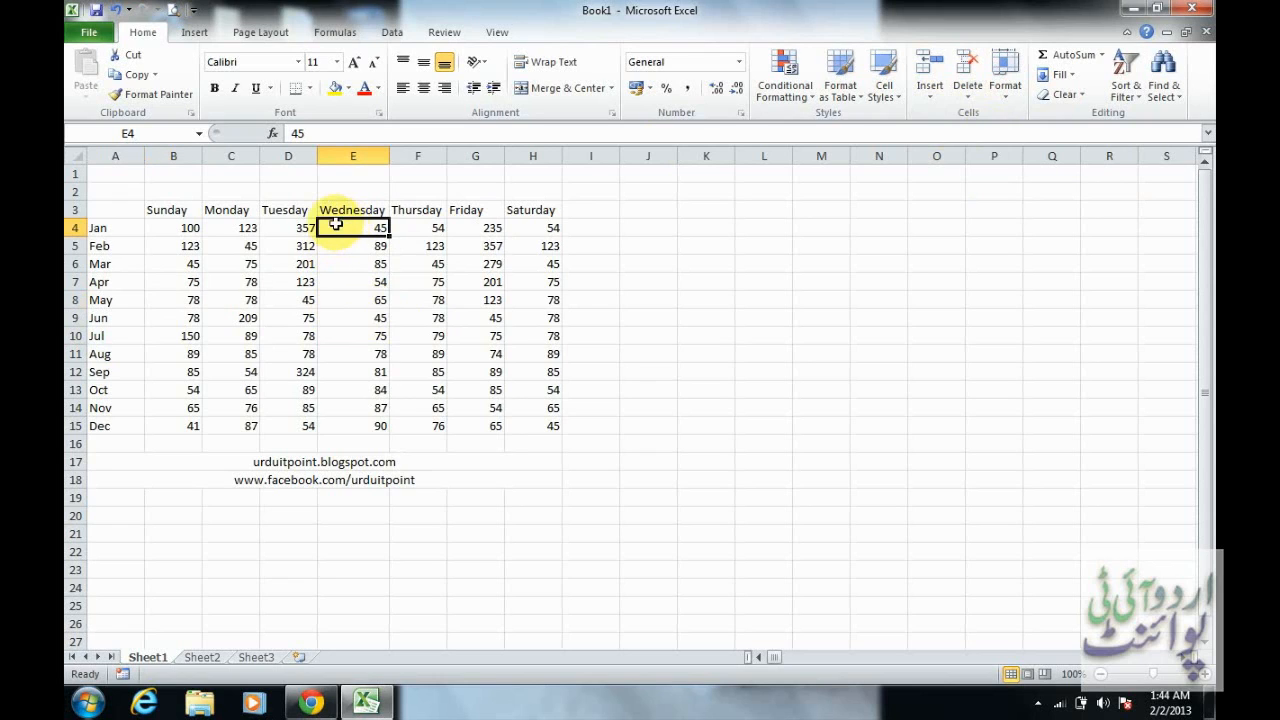
{"action": "left_click", "coordinate": [420, 229]}
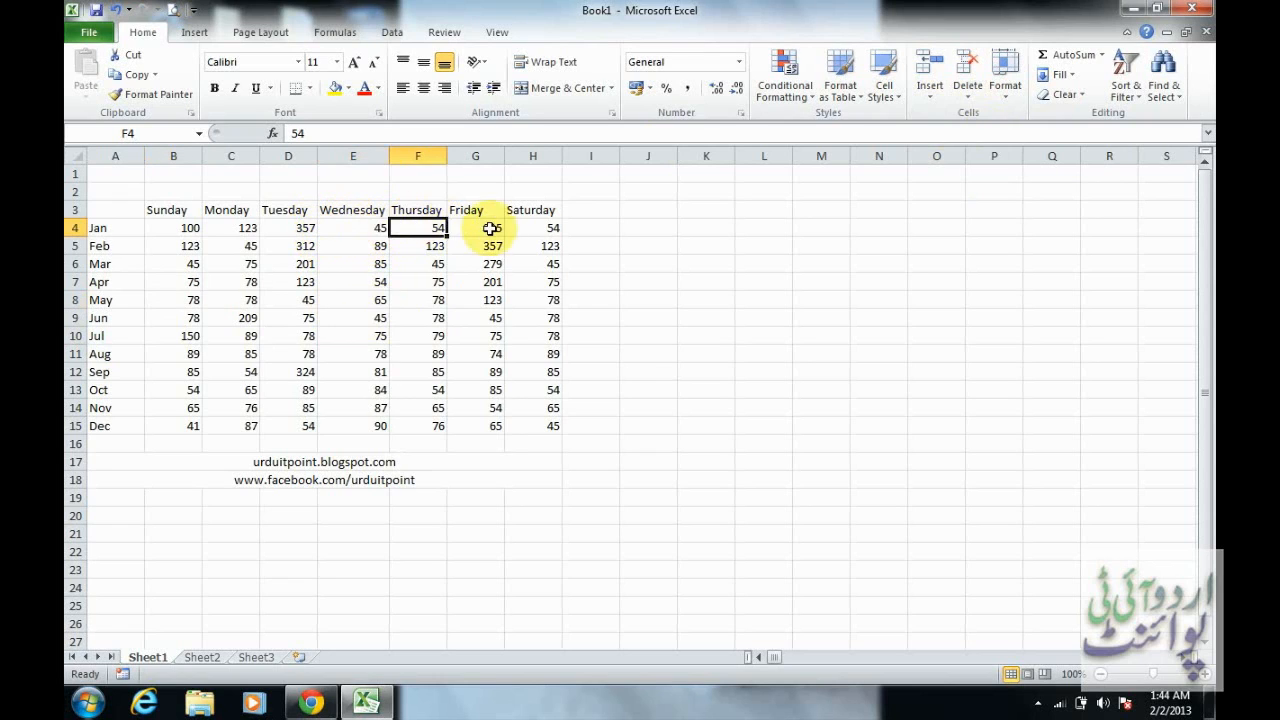
{"action": "left_click", "coordinate": [490, 228]}
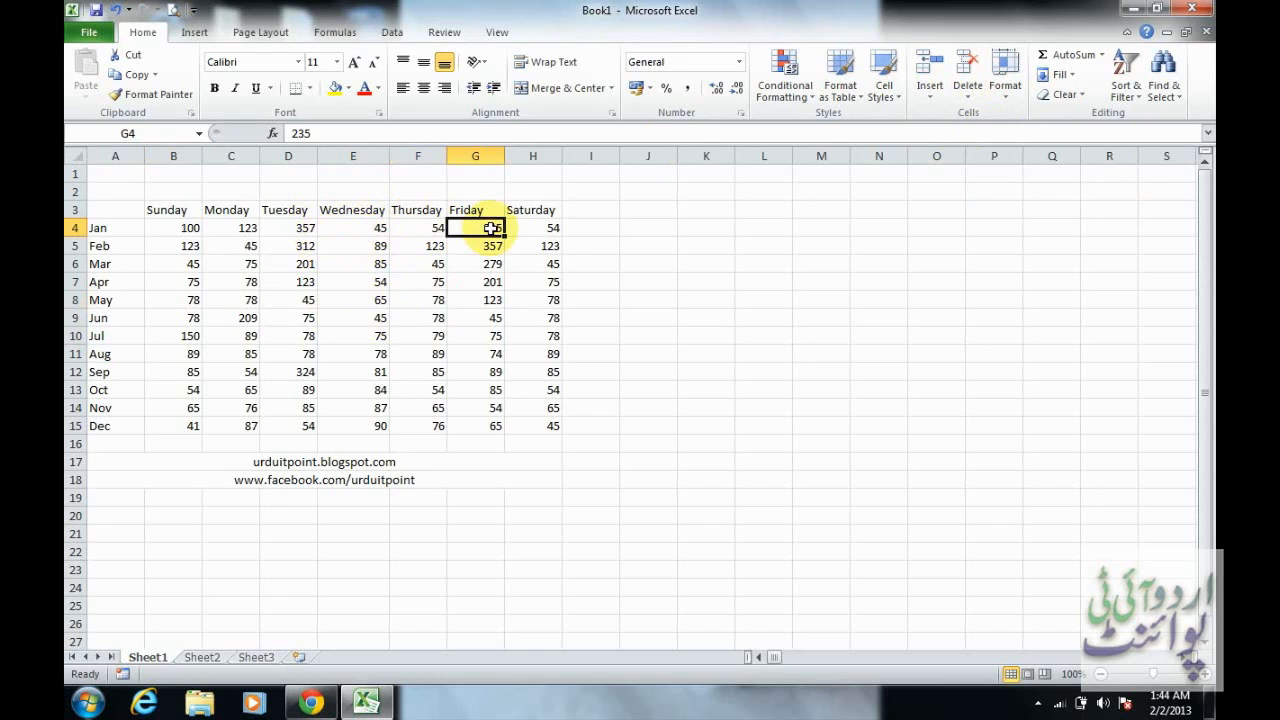
{"action": "left_click", "coordinate": [192, 244]}
{"action": "left_click", "coordinate": [186, 228]}
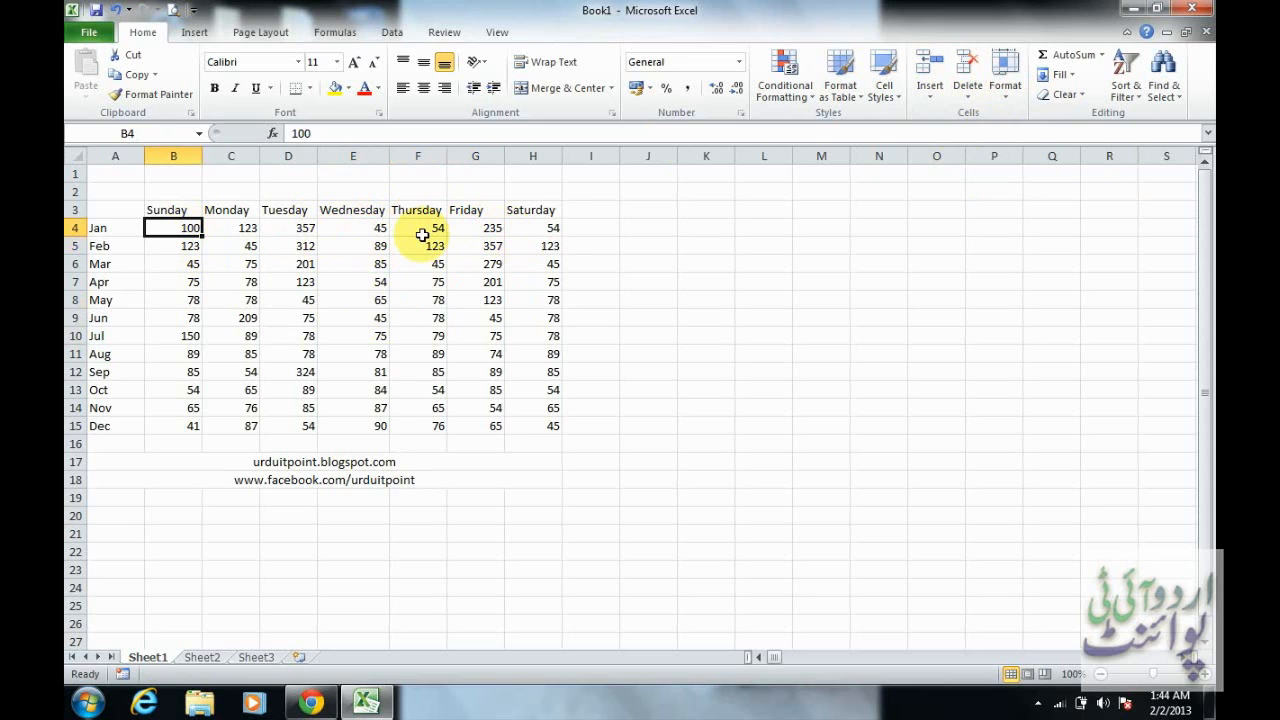
{"action": "left_click", "coordinate": [929, 95]}
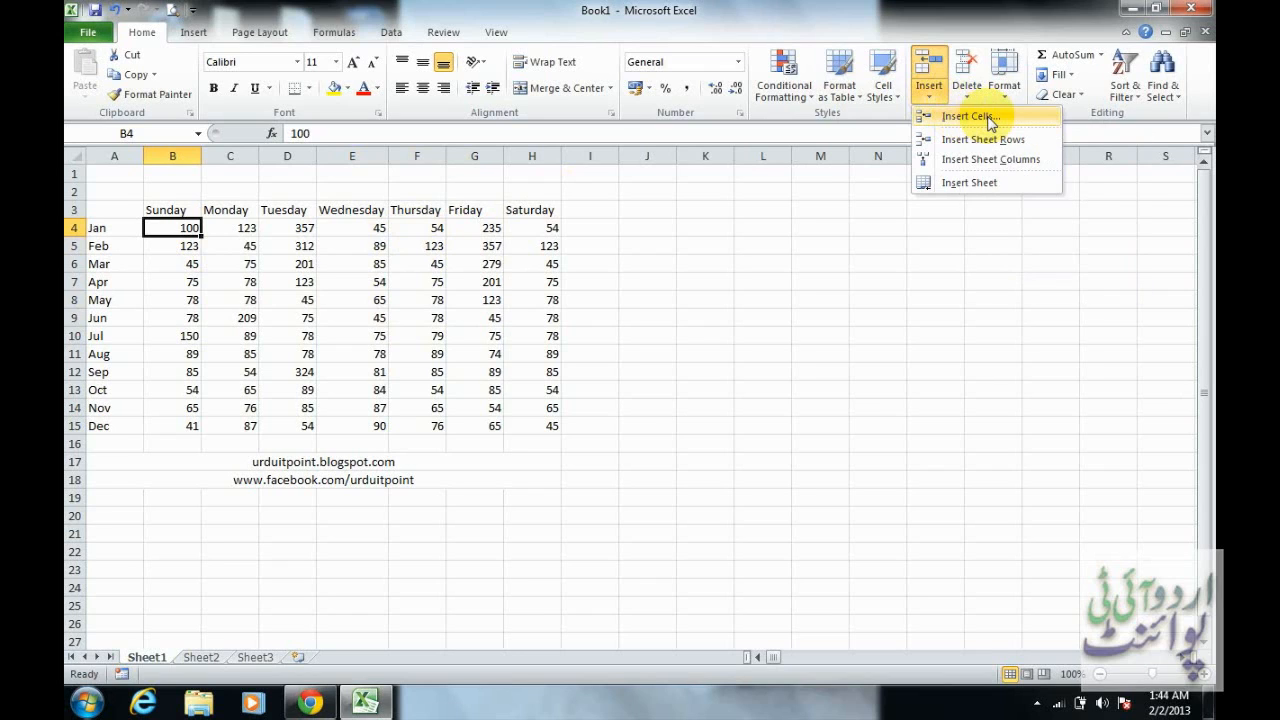
{"action": "left_click", "coordinate": [963, 117]}
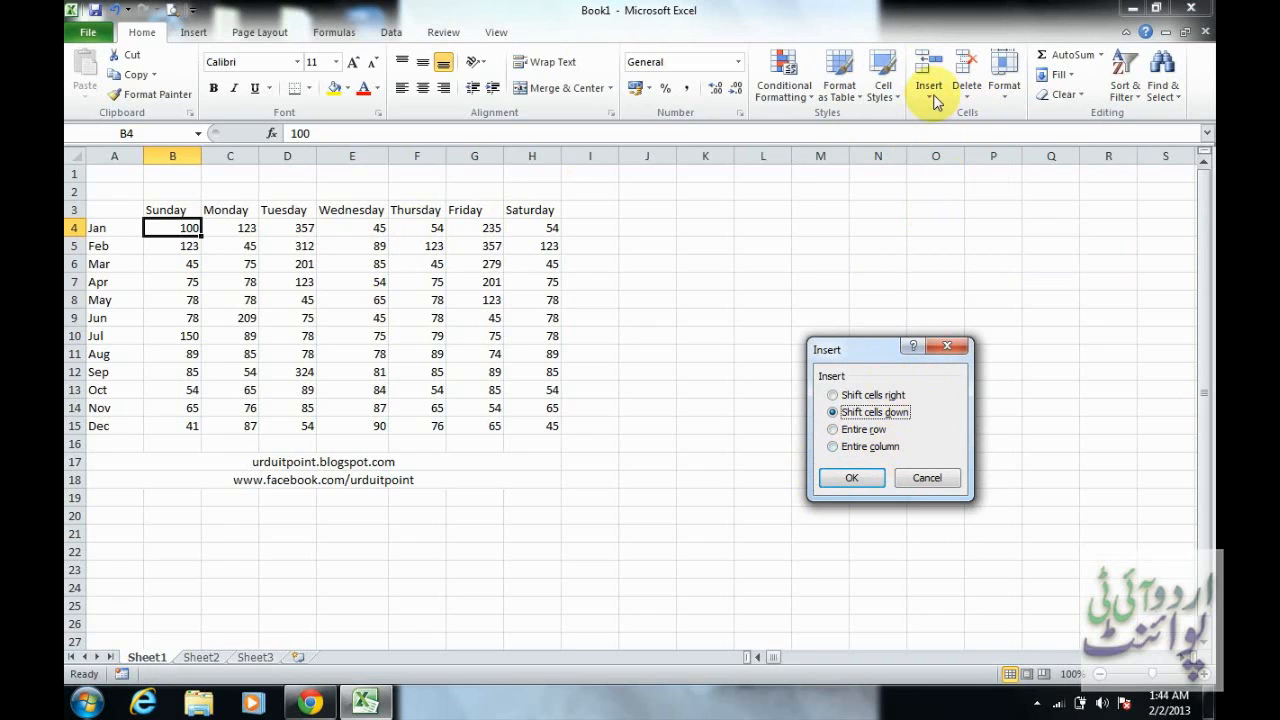
{"action": "left_click", "coordinate": [864, 430]}
{"action": "left_click", "coordinate": [876, 450]}
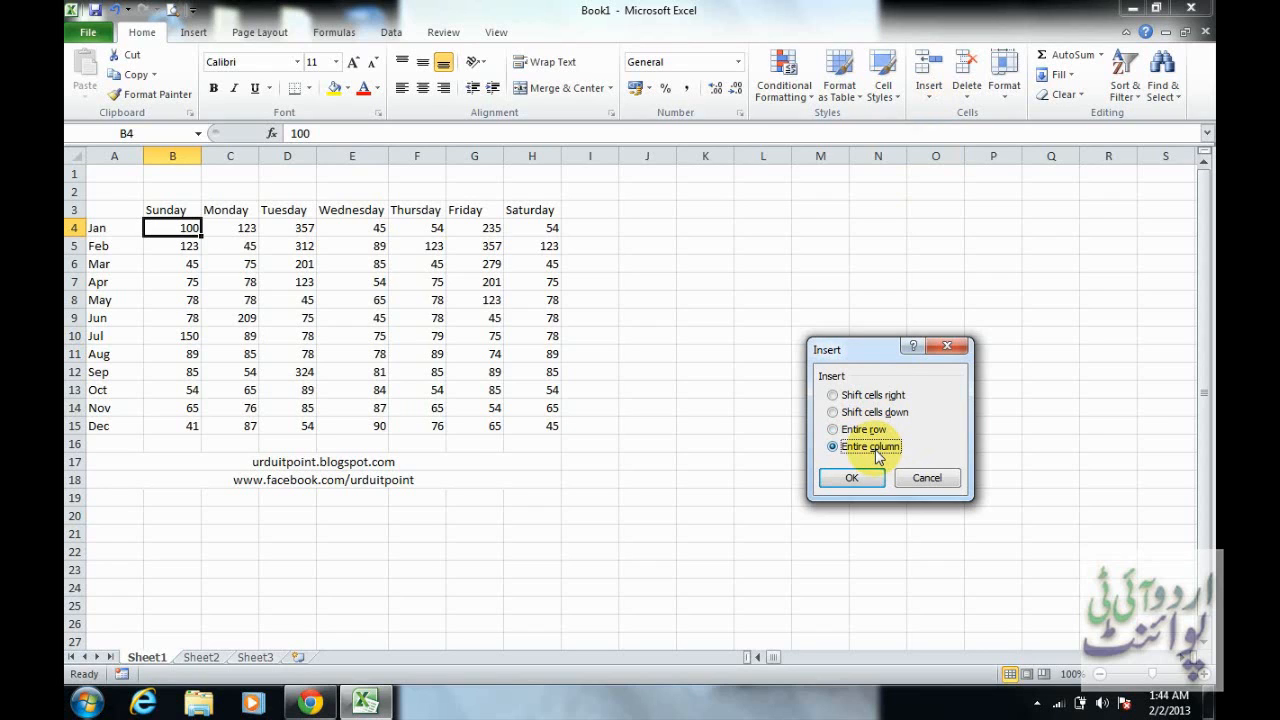
{"action": "left_click", "coordinate": [874, 397]}
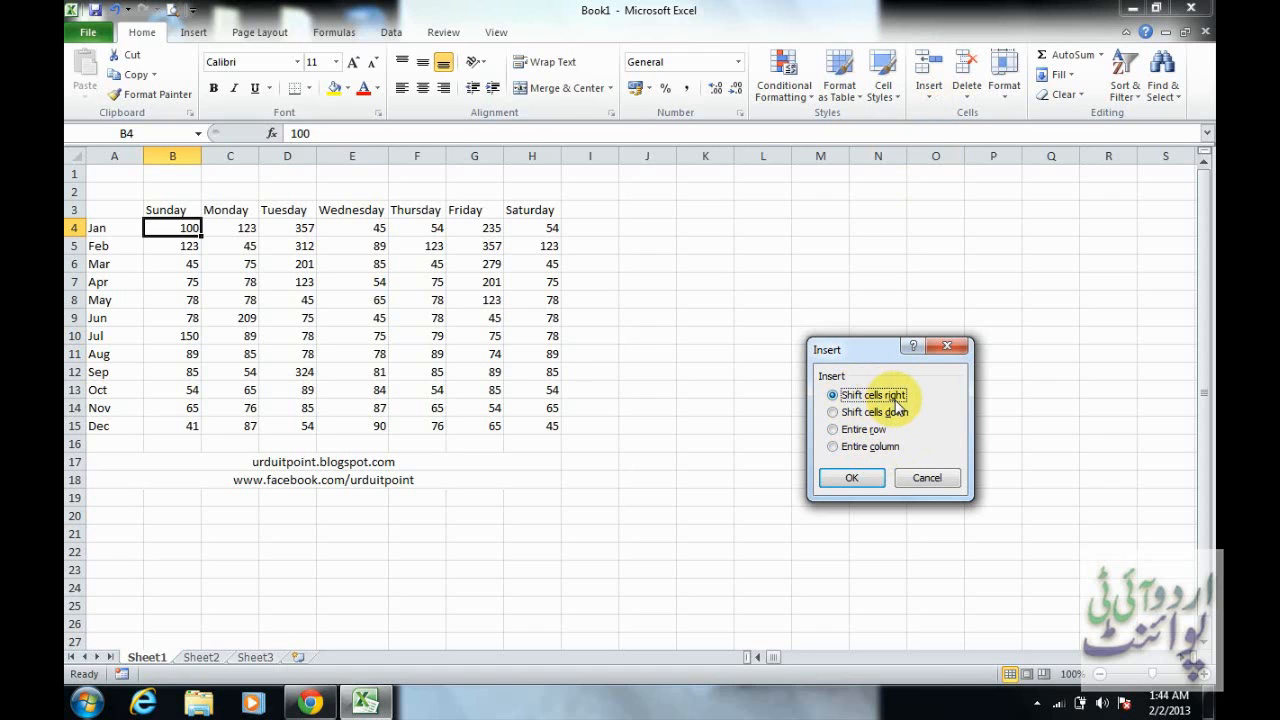
{"action": "left_click", "coordinate": [927, 479]}
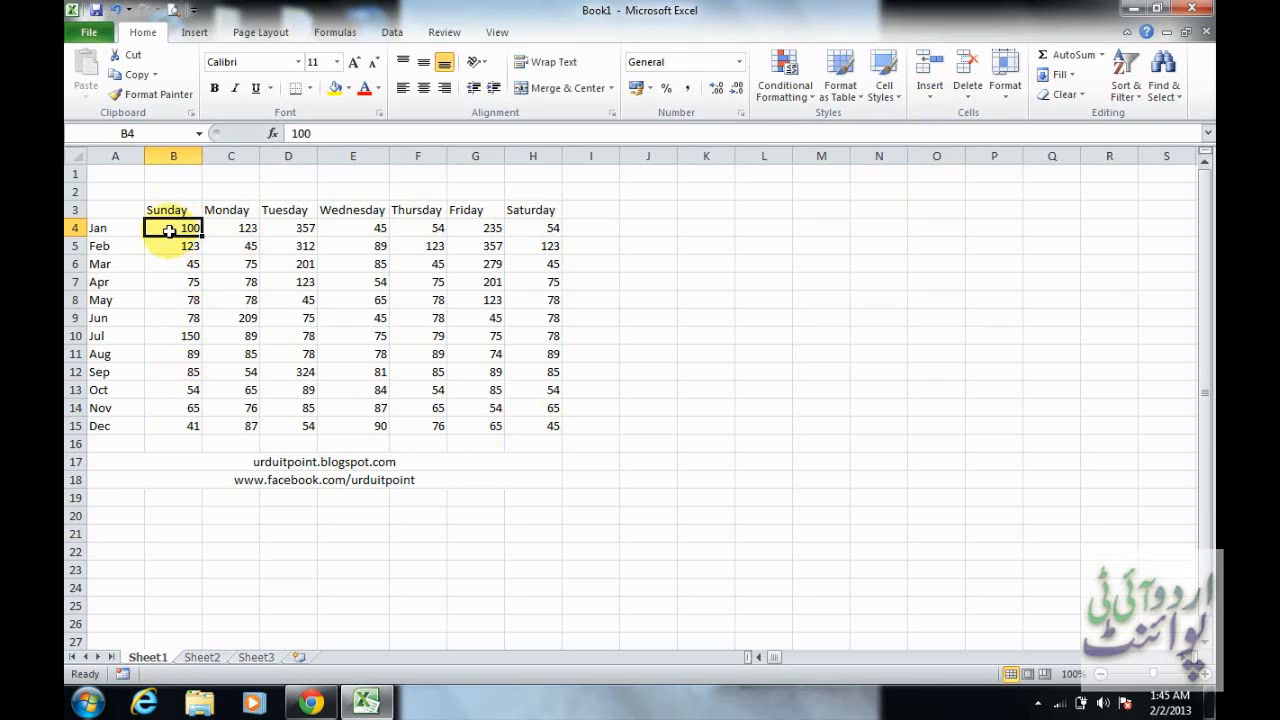
Step: Insert a blank cell at B4 with the existing cells shifted right
{"action": "left_click", "coordinate": [929, 94]}
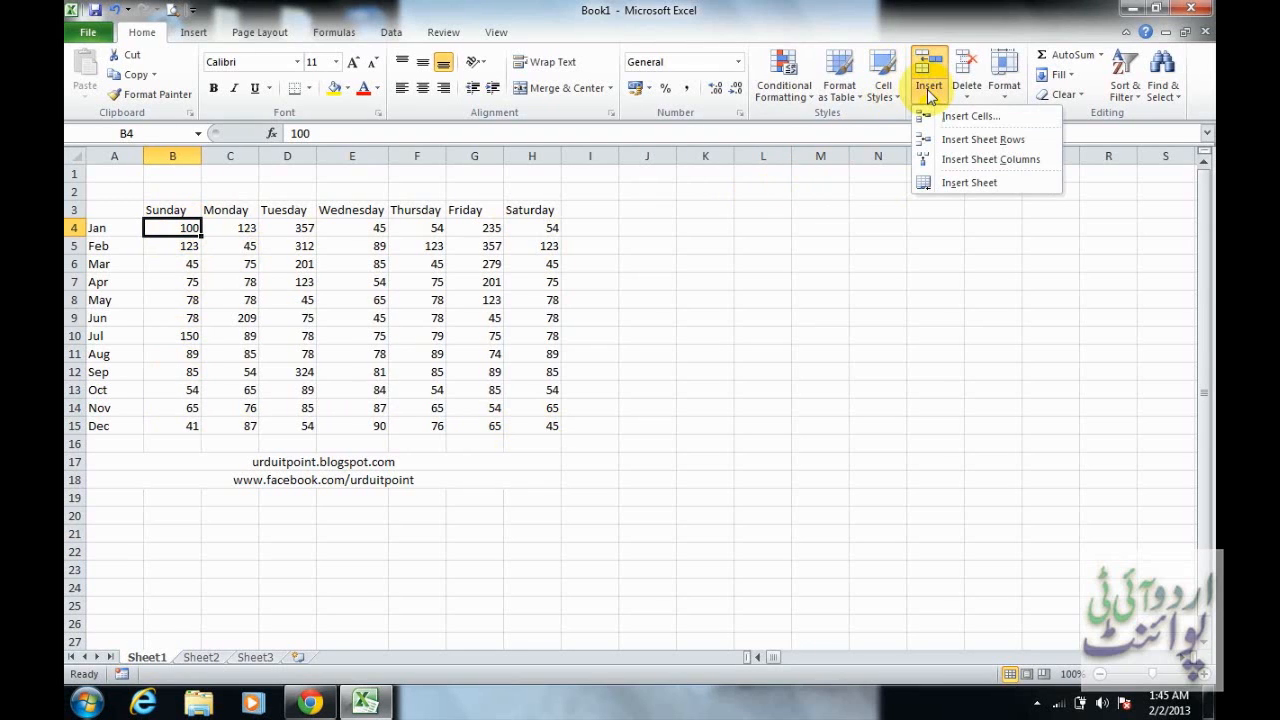
{"action": "left_click", "coordinate": [948, 119]}
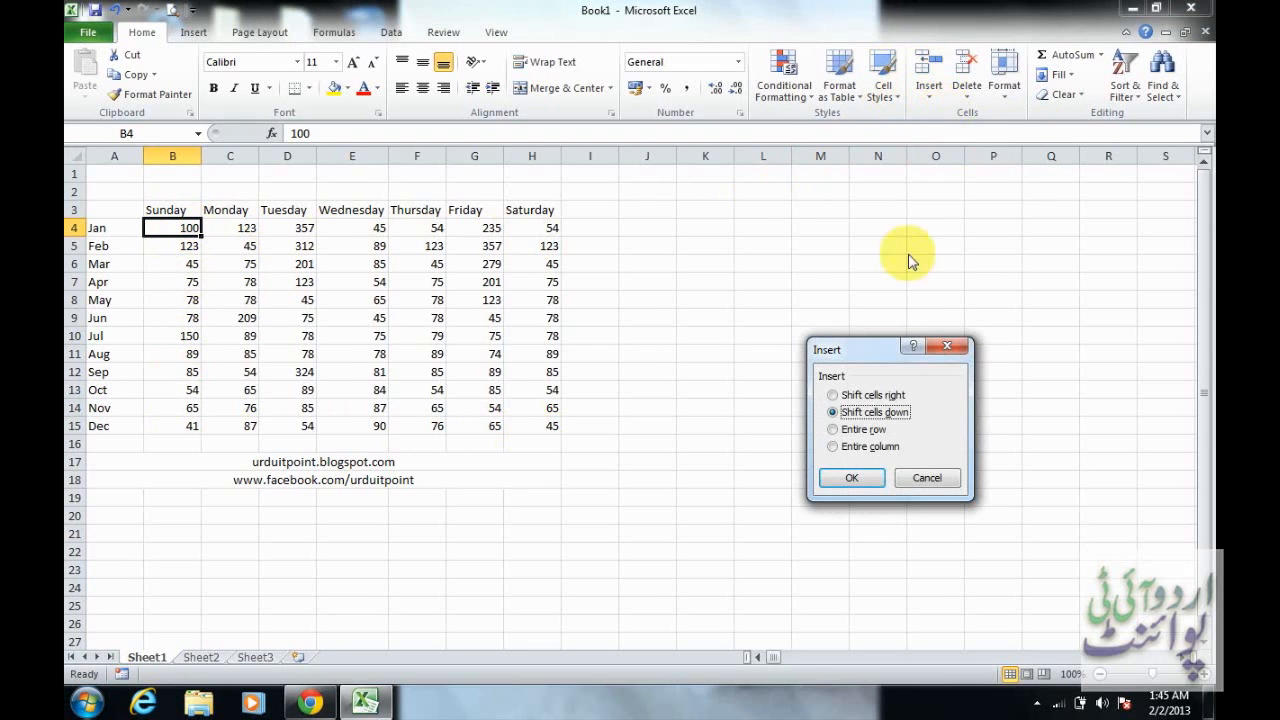
{"action": "left_click", "coordinate": [862, 396]}
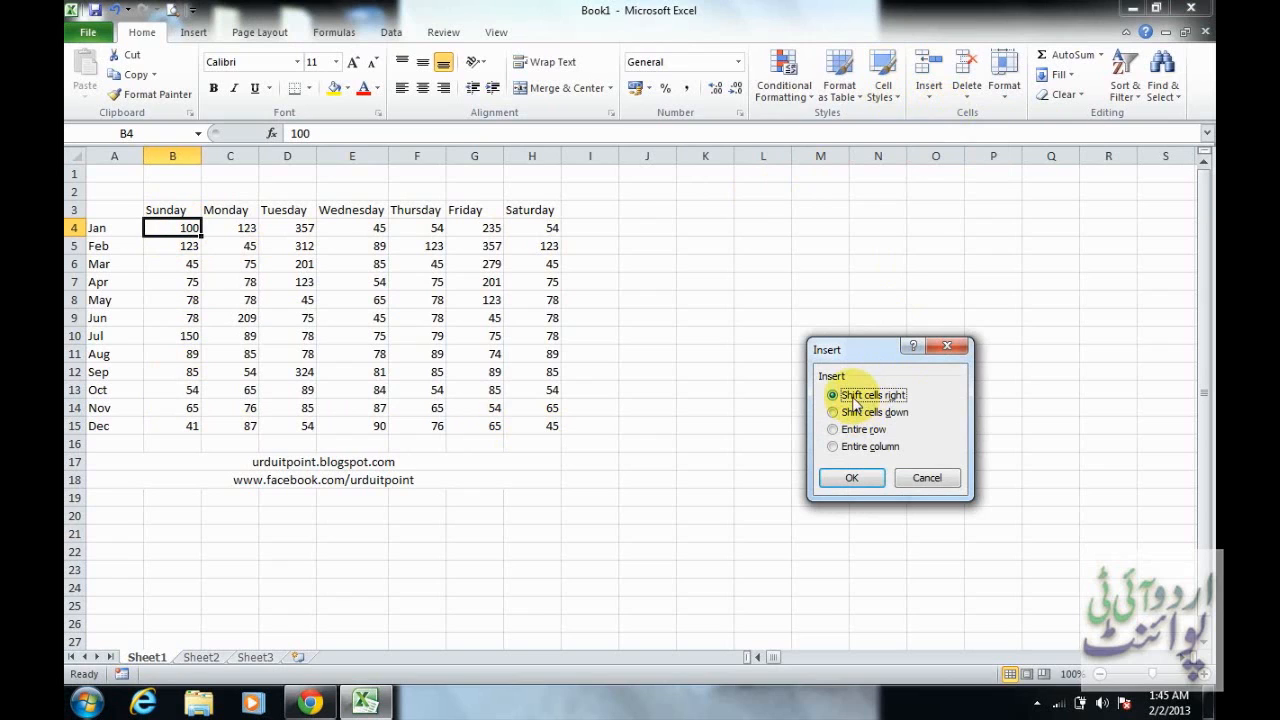
{"action": "left_click", "coordinate": [852, 478]}
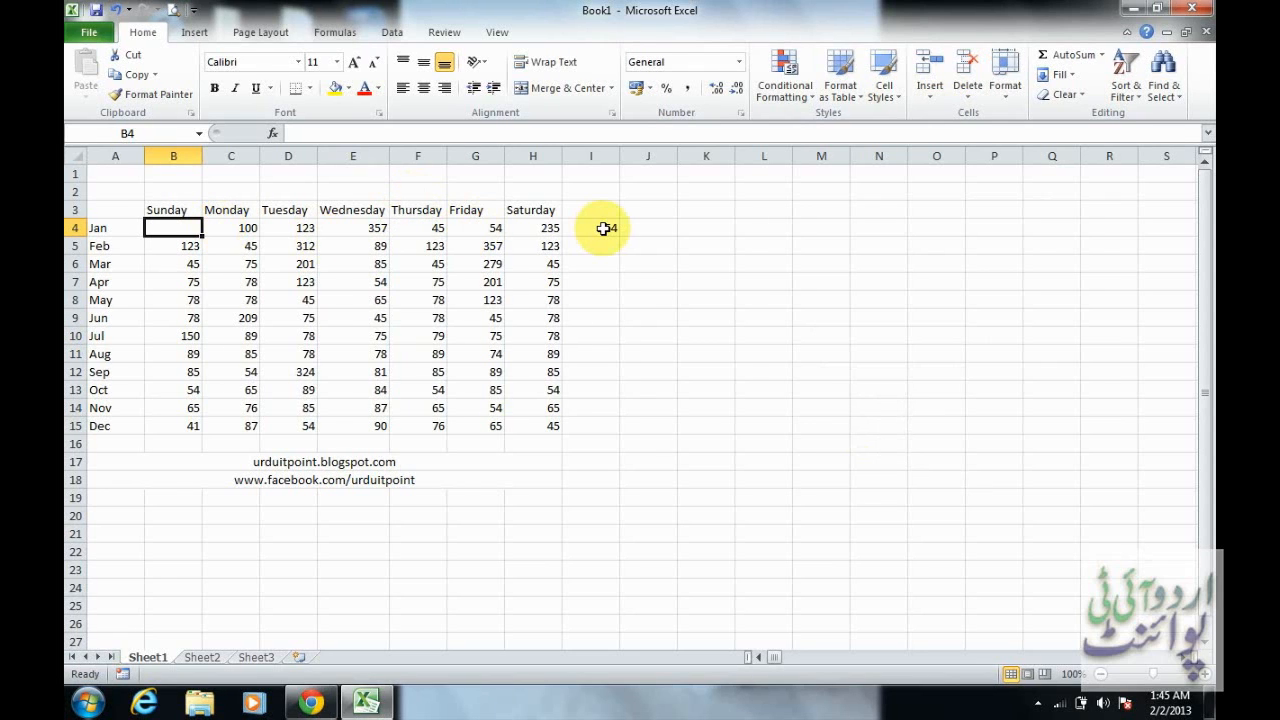
Step: Delete the blank cell B4 with the remaining cells shifted left
{"action": "left_click", "coordinate": [966, 100]}
{"action": "left_click", "coordinate": [988, 117]}
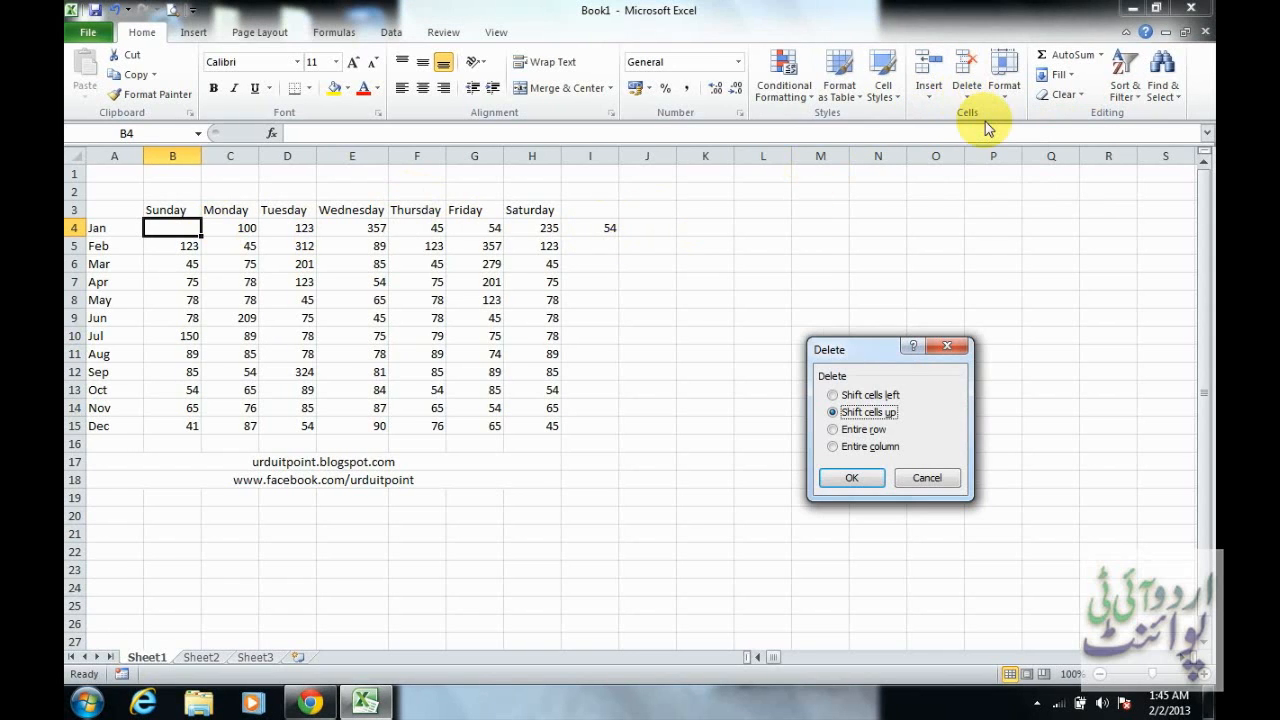
{"action": "left_click", "coordinate": [874, 396]}
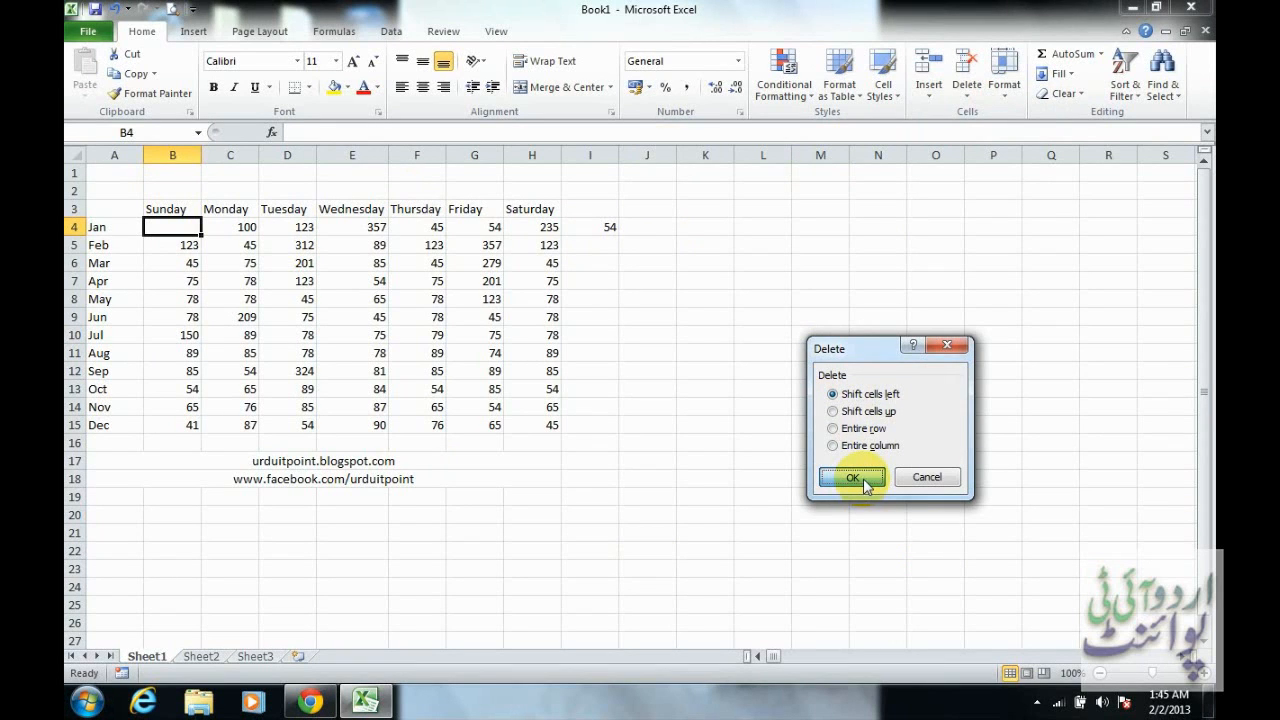
{"action": "left_click", "coordinate": [863, 478]}
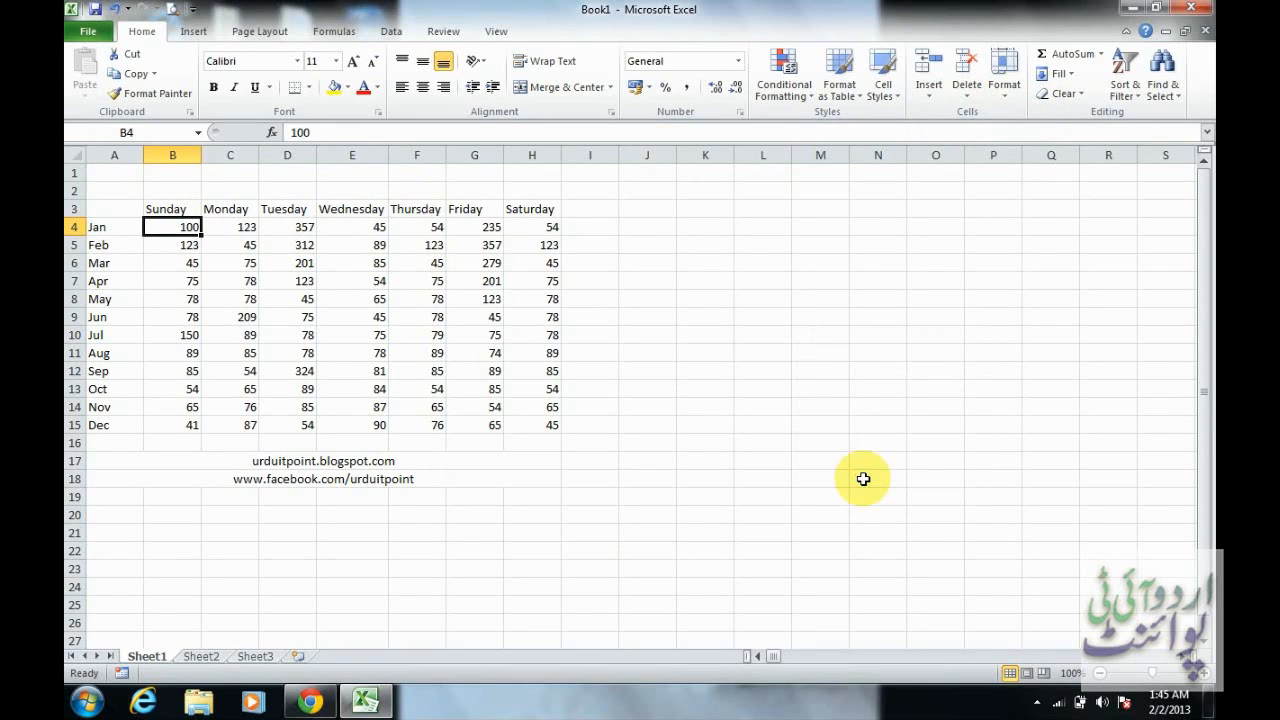
Step: Insert a blank cell at B4 with the existing cells shifted down, accepting that merged cells are unmerged
{"action": "left_click", "coordinate": [930, 100]}
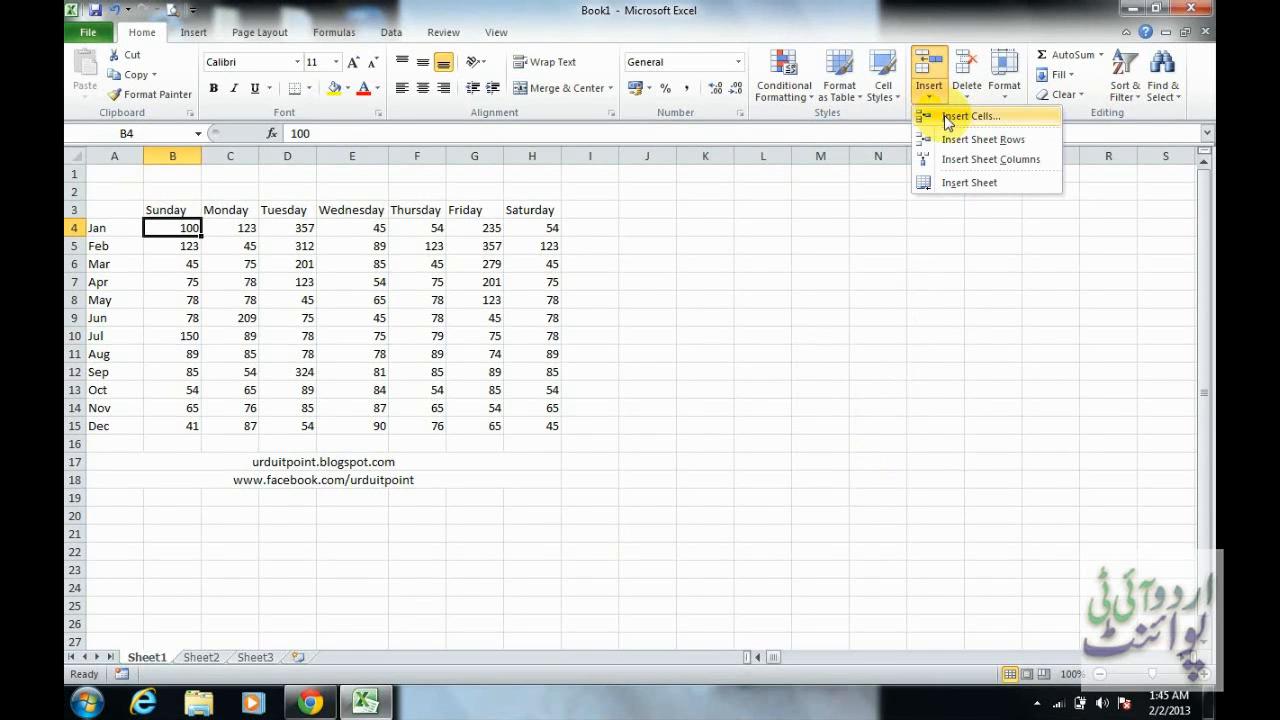
{"action": "left_click", "coordinate": [948, 118]}
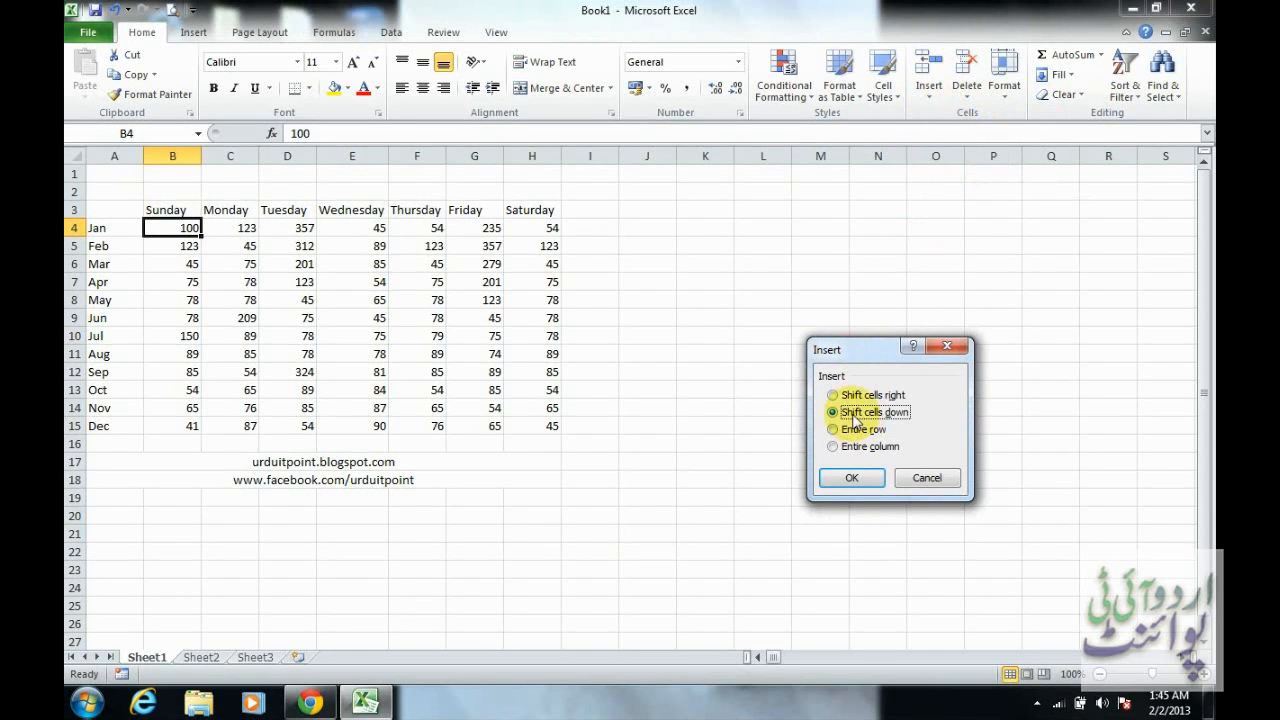
{"action": "left_click", "coordinate": [856, 480]}
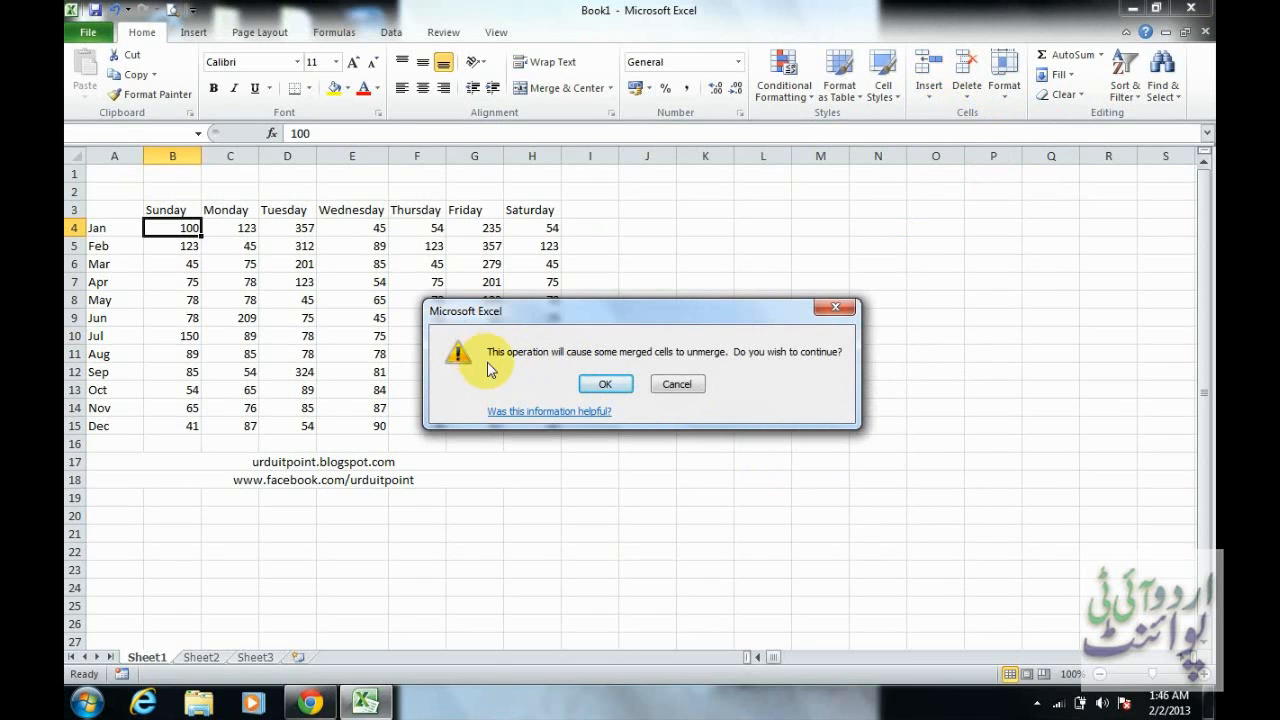
{"action": "left_click", "coordinate": [605, 385]}
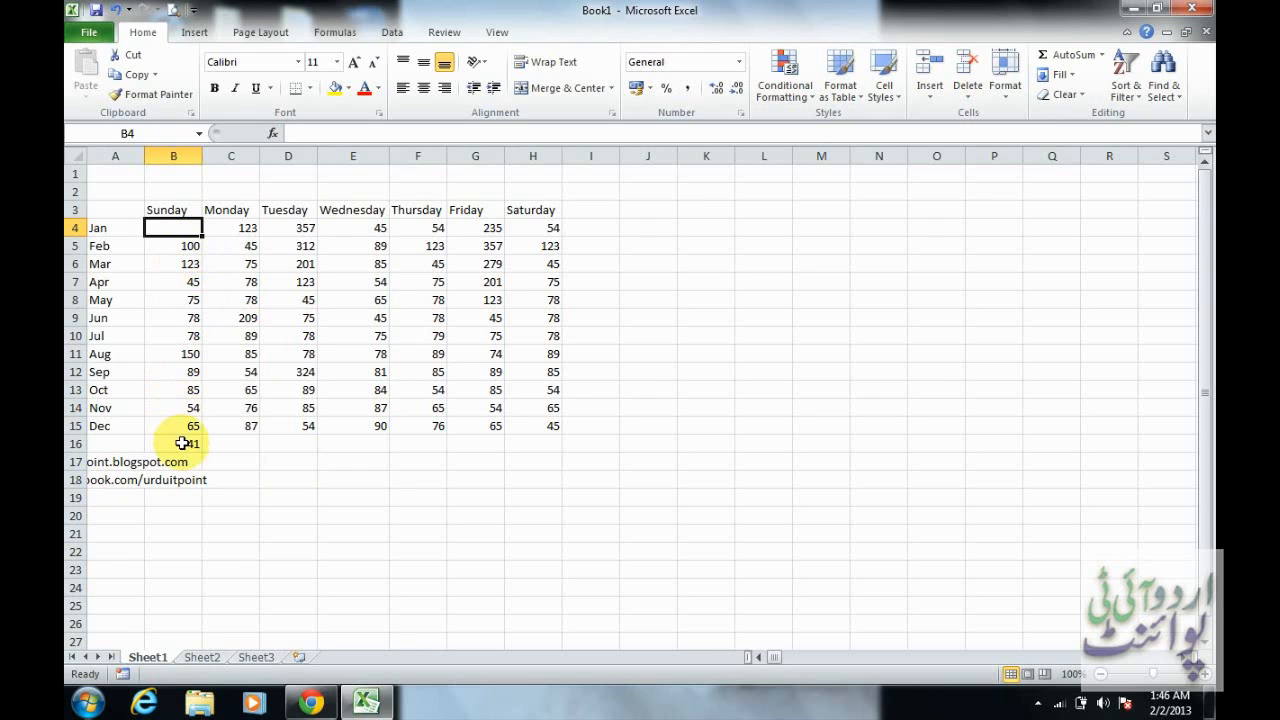
Step: Delete the blank cell B4 with the cells below shifted up
{"action": "left_click", "coordinate": [967, 93]}
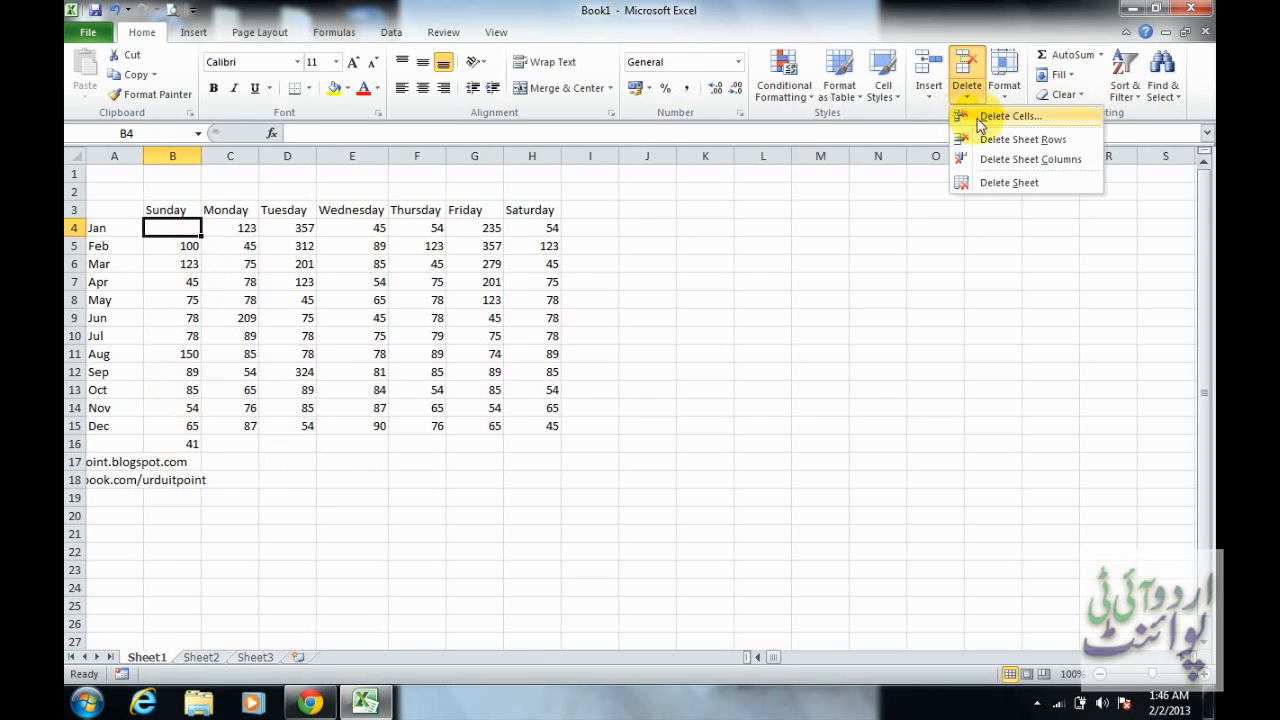
{"action": "left_click", "coordinate": [982, 119]}
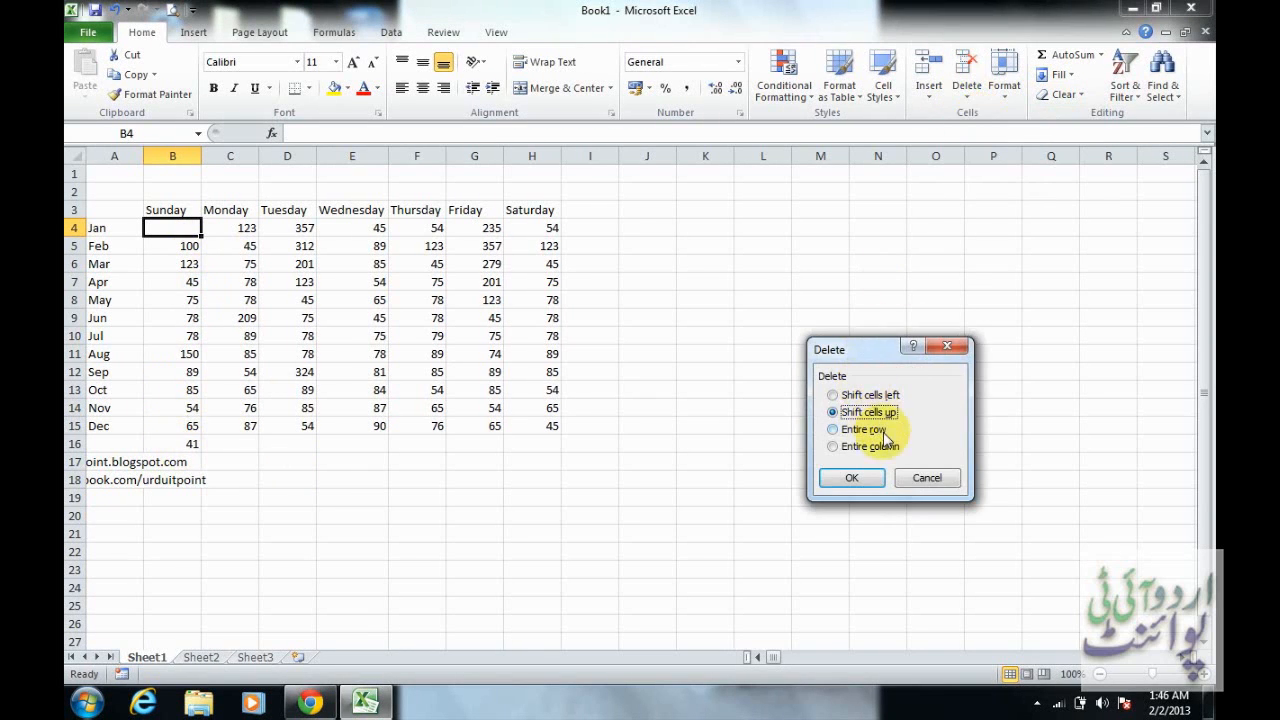
{"action": "left_click", "coordinate": [866, 481]}
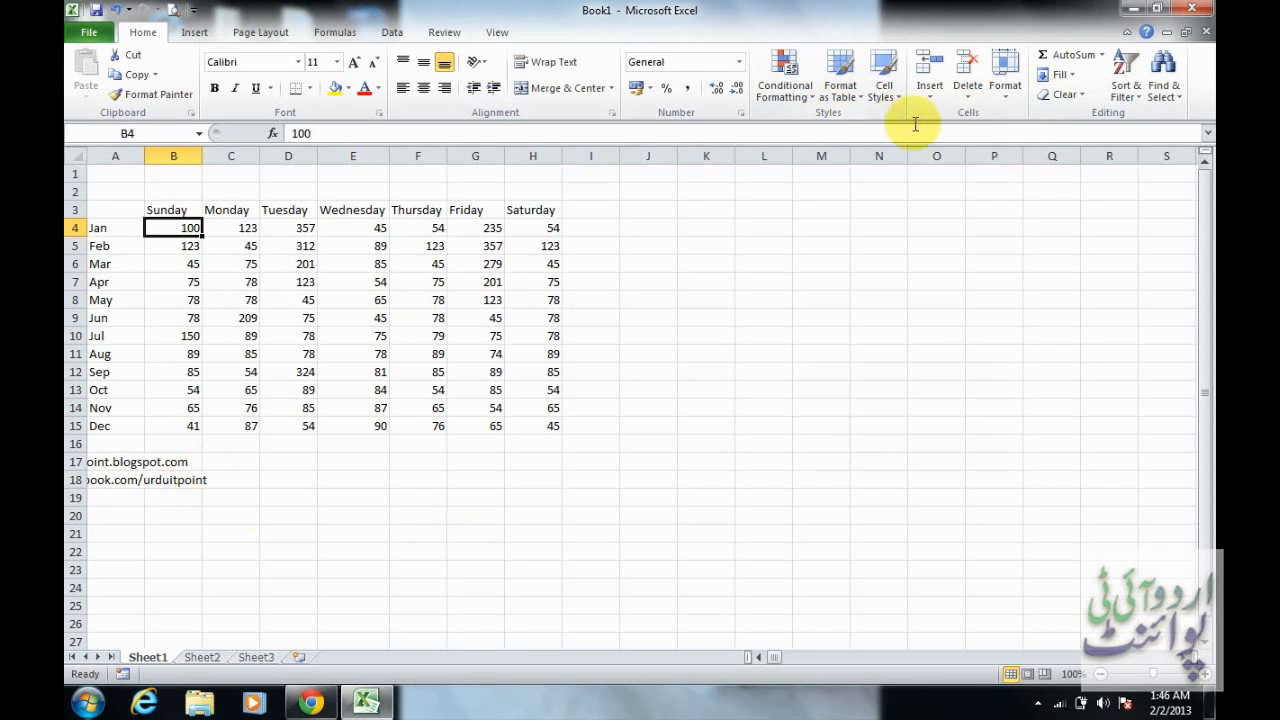
Step: Add two new worksheets at the end of the workbook and insert a third one before the last sheet
{"action": "left_click", "coordinate": [202, 656]}
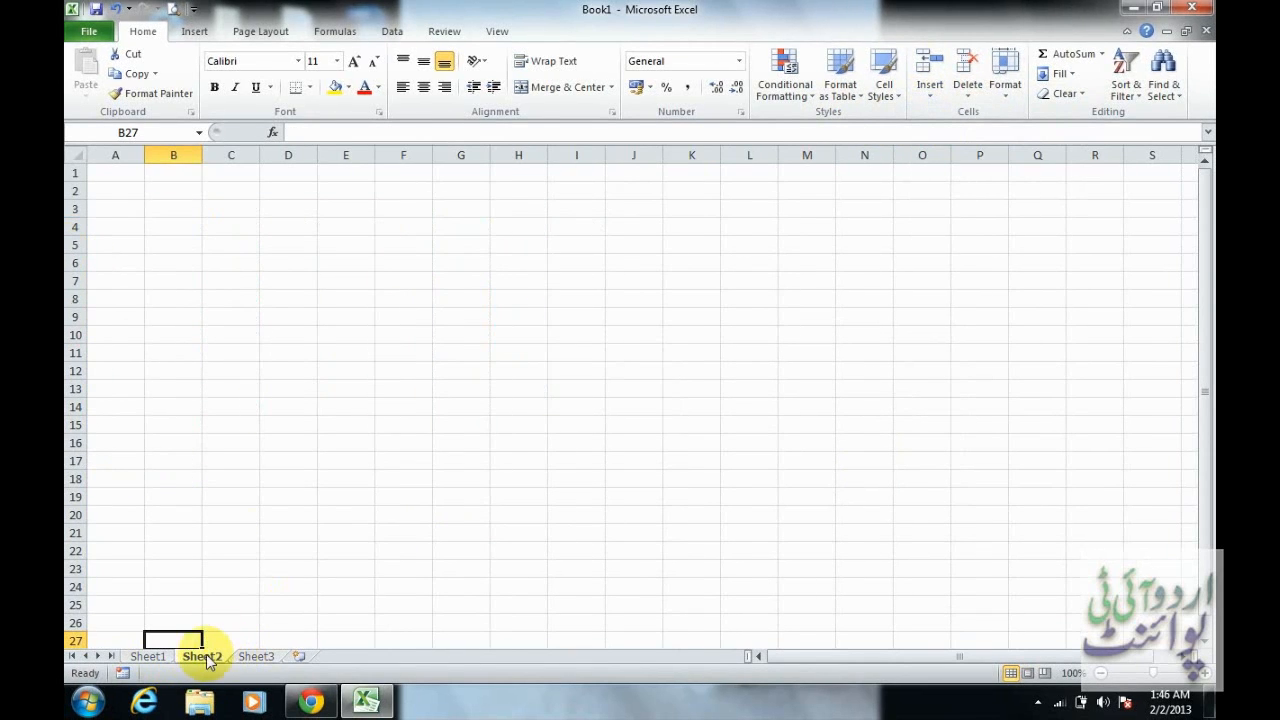
{"action": "left_click", "coordinate": [148, 656]}
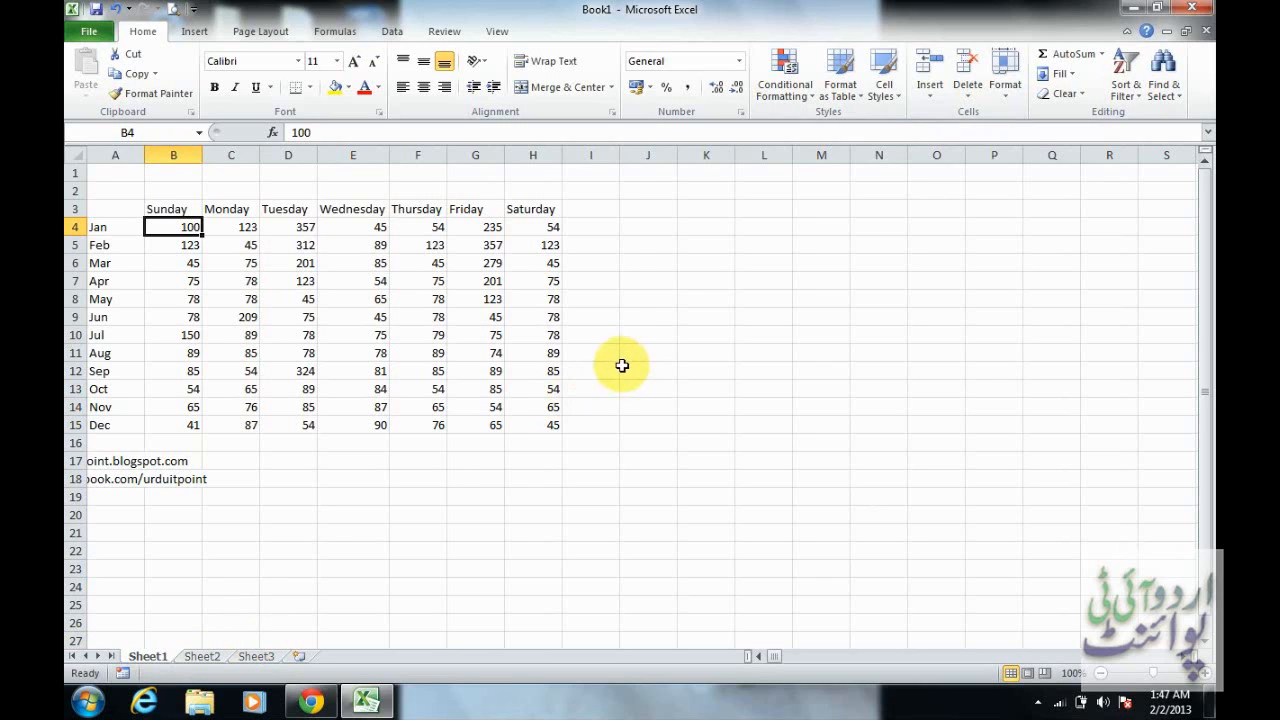
{"action": "left_click", "coordinate": [306, 658]}
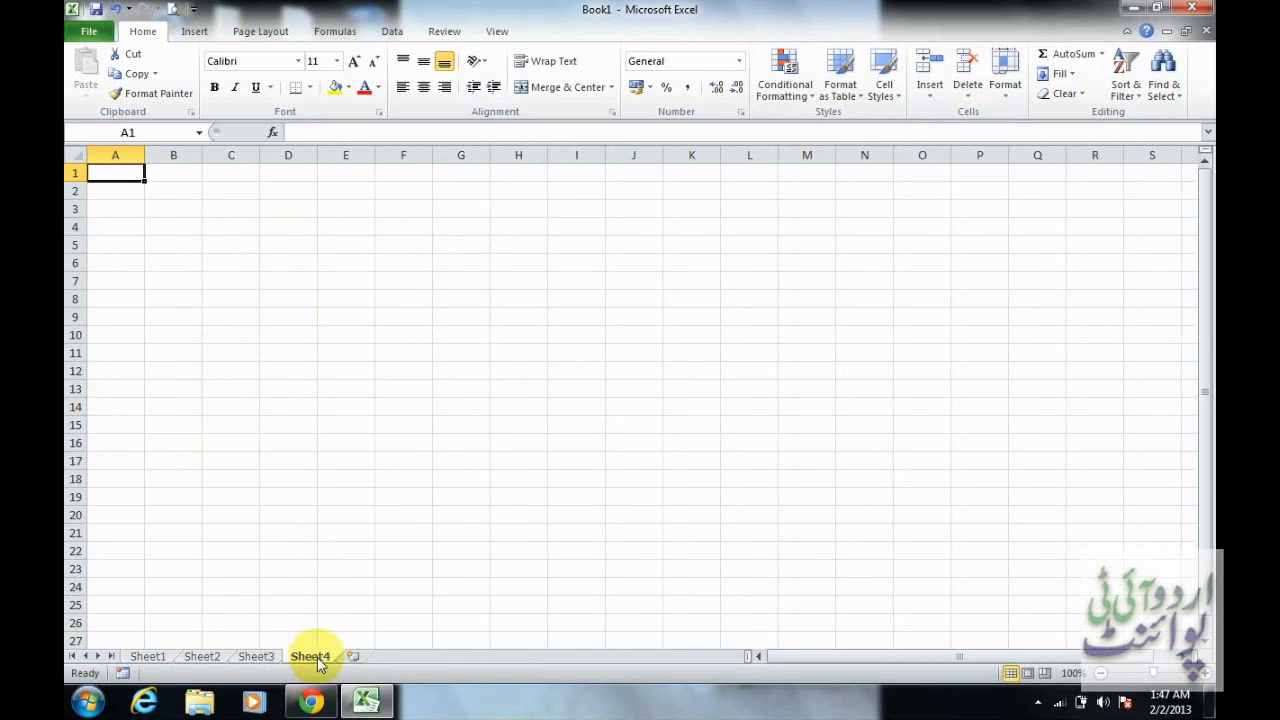
{"action": "left_click", "coordinate": [352, 657]}
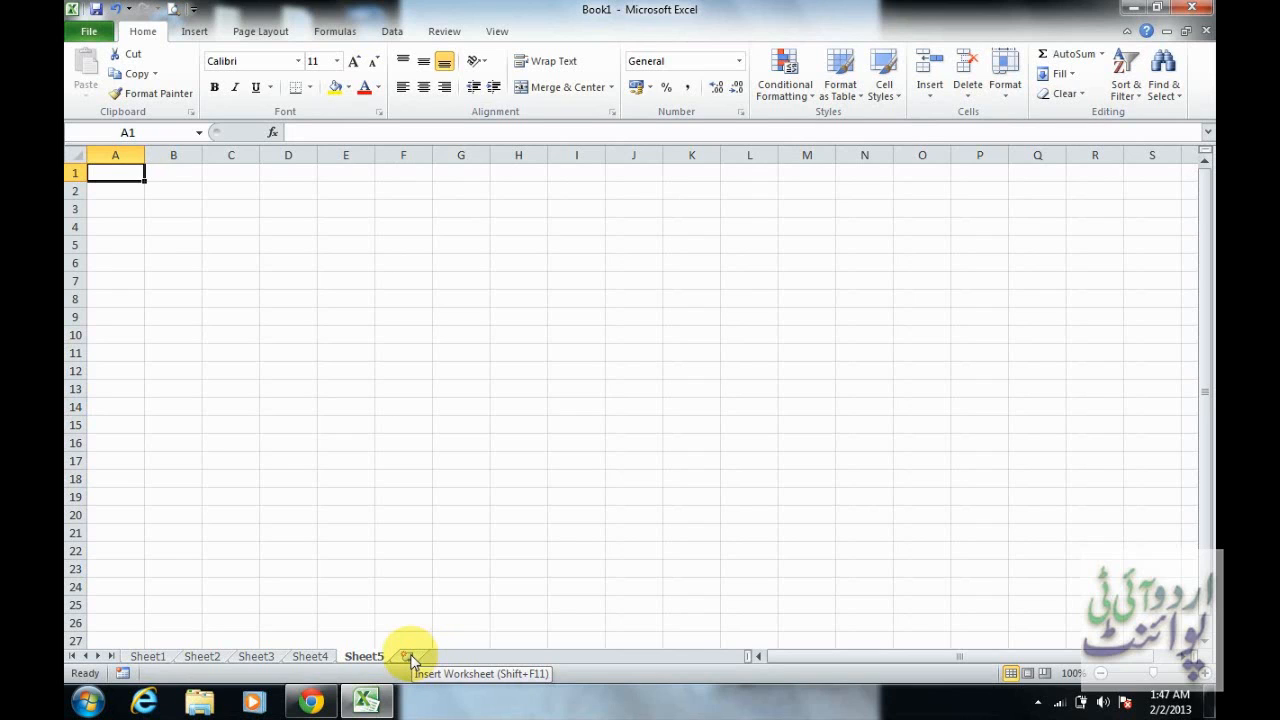
{"action": "left_click", "coordinate": [937, 99]}
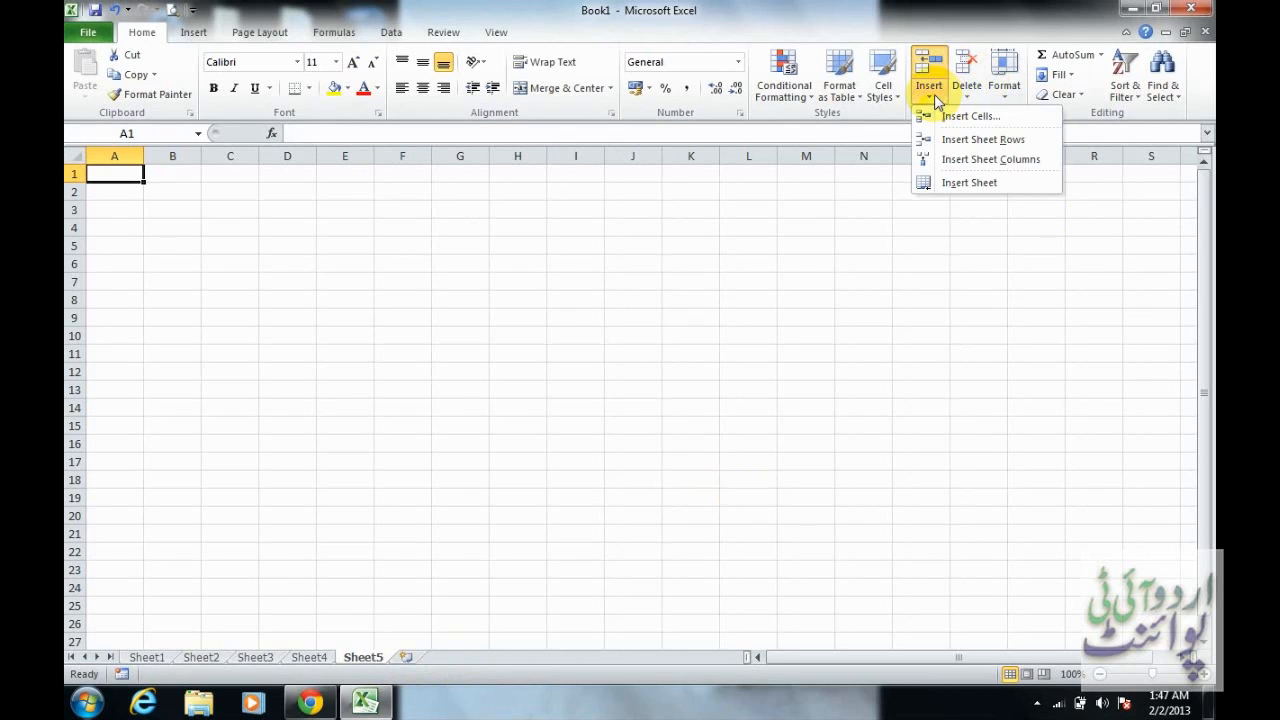
{"action": "left_click", "coordinate": [963, 190]}
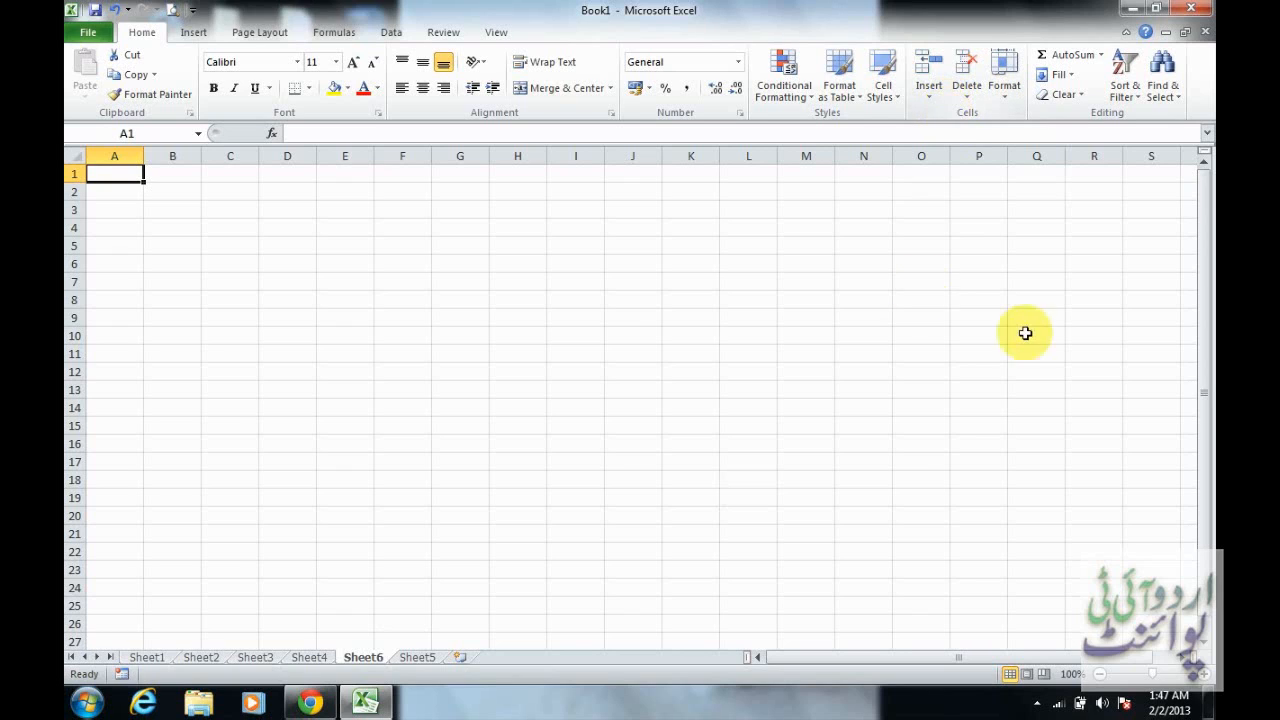
Step: Delete the three added worksheets Sheet6, Sheet5 and Sheet4 from the workbook
{"action": "left_click", "coordinate": [966, 101]}
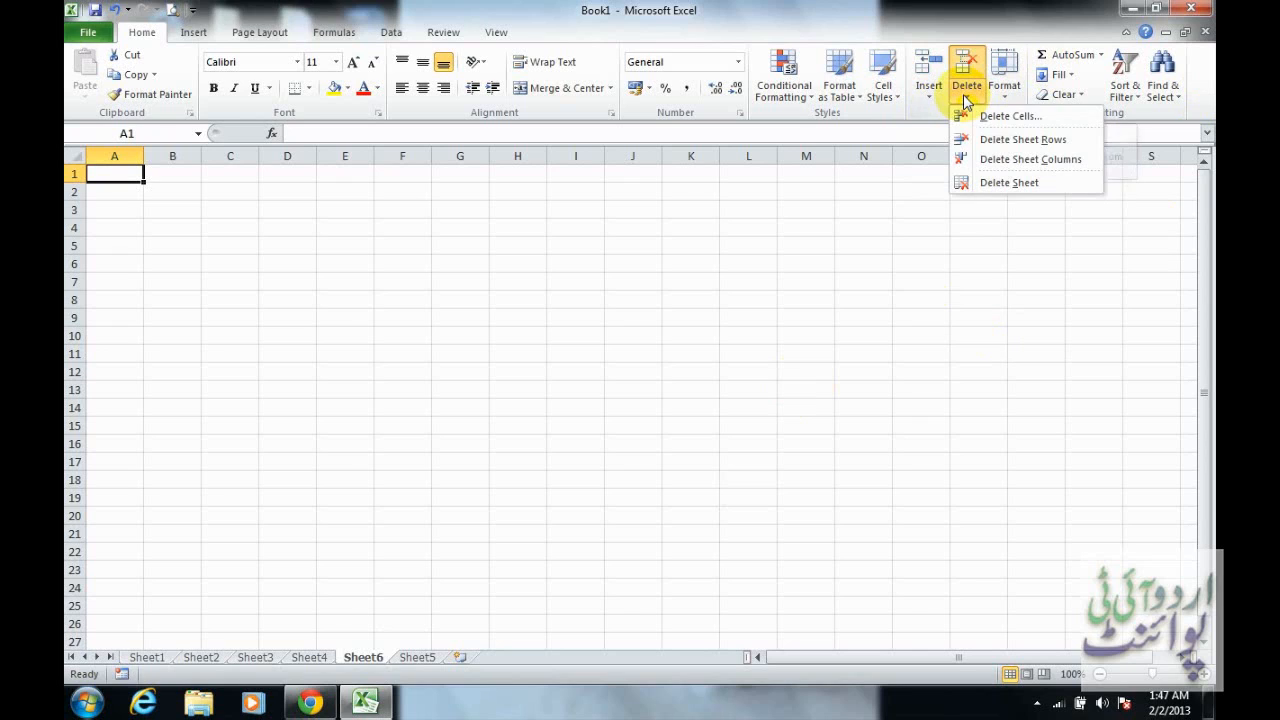
{"action": "left_click", "coordinate": [1012, 184]}
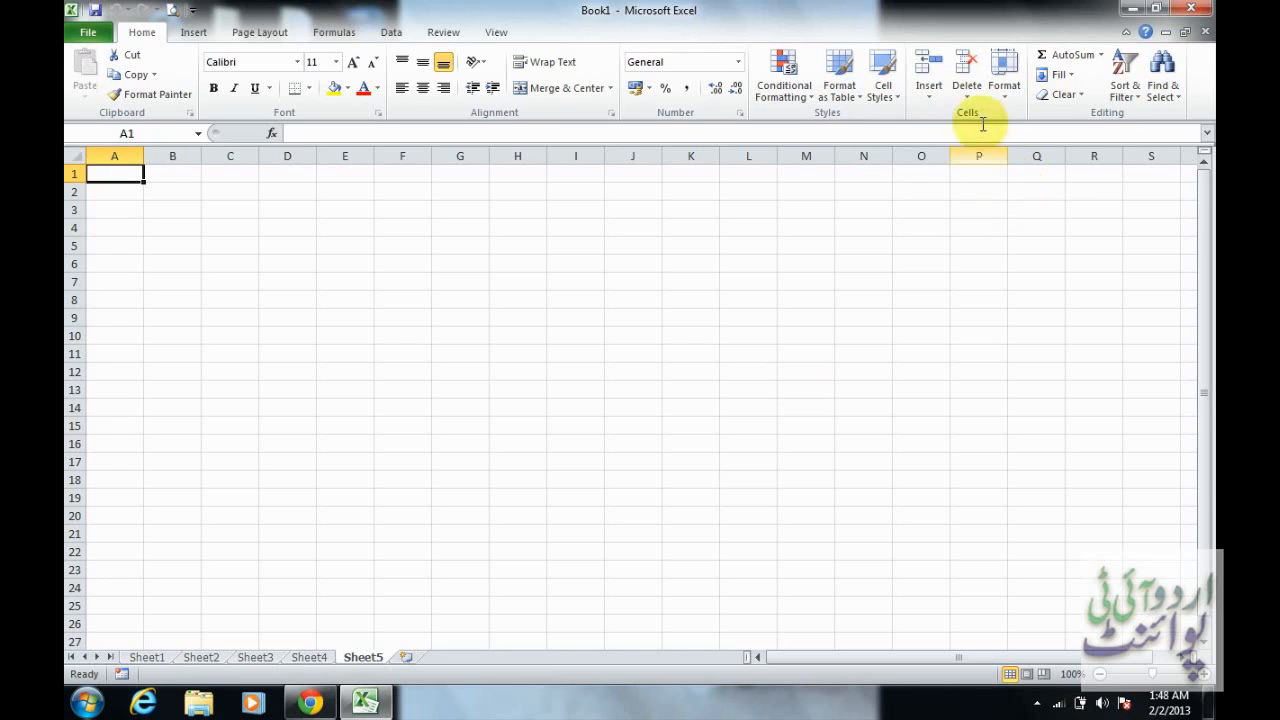
{"action": "left_click", "coordinate": [966, 90]}
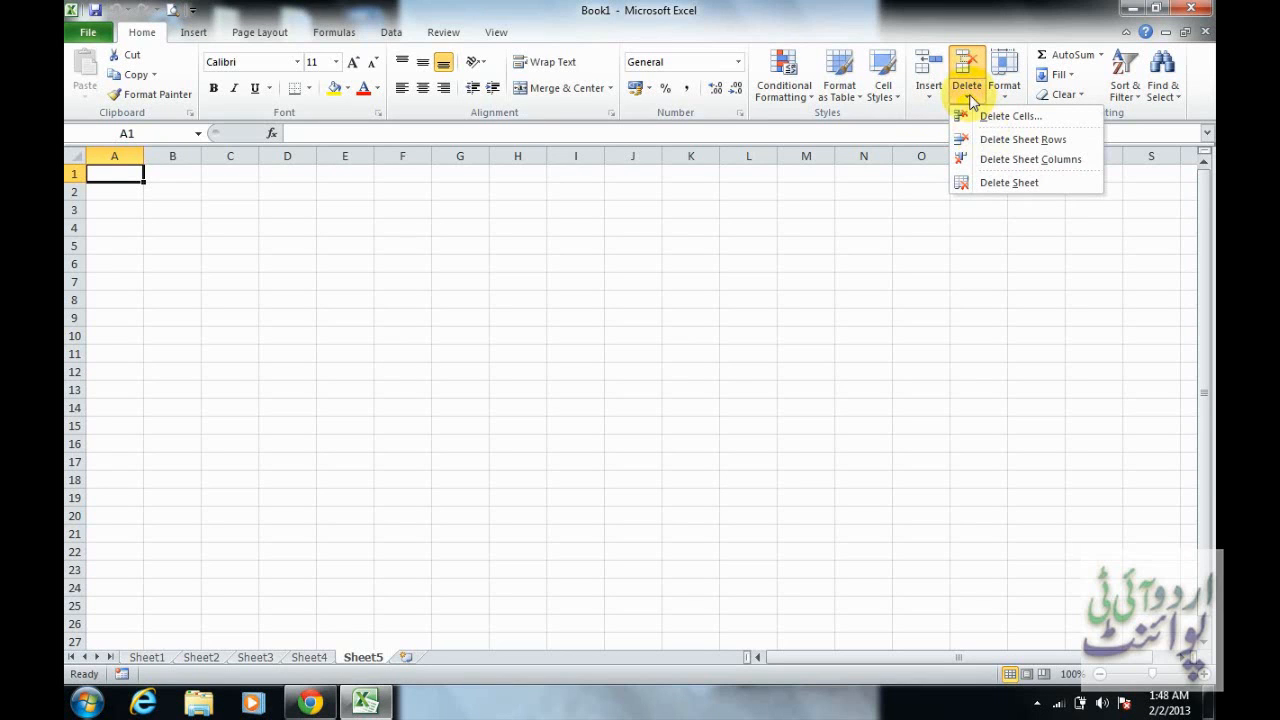
{"action": "left_click", "coordinate": [998, 184]}
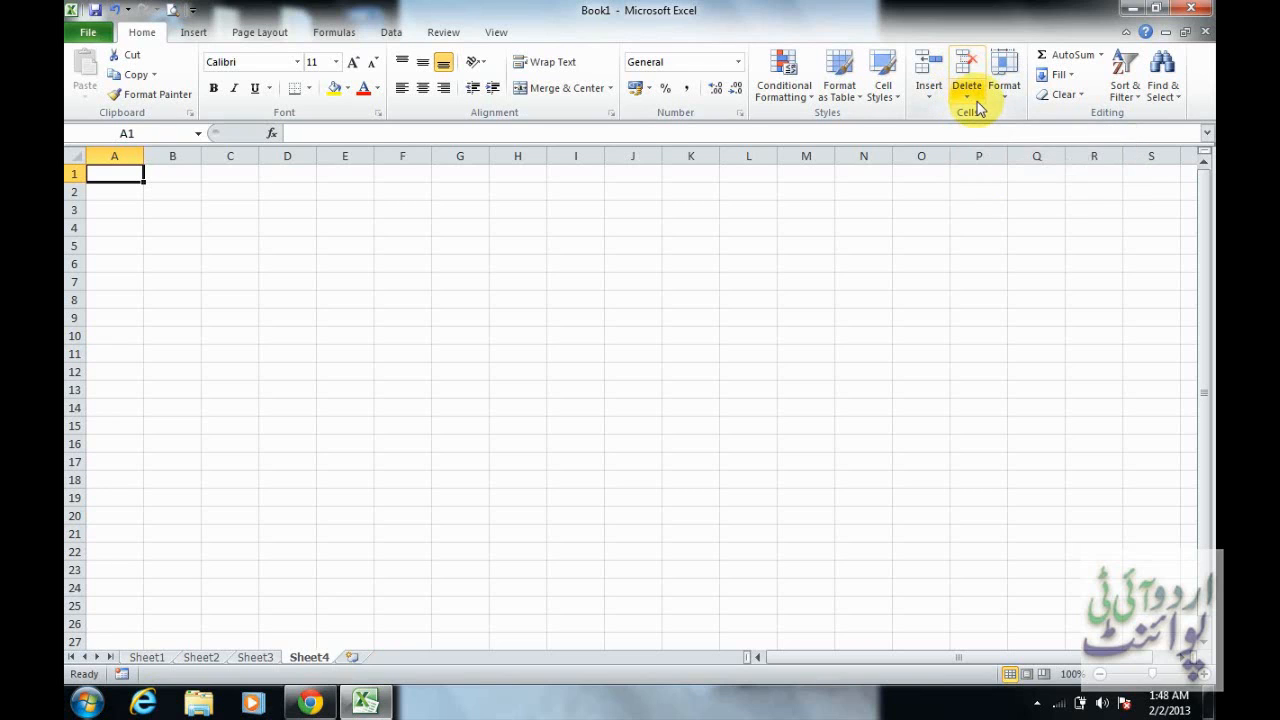
{"action": "left_click", "coordinate": [967, 98]}
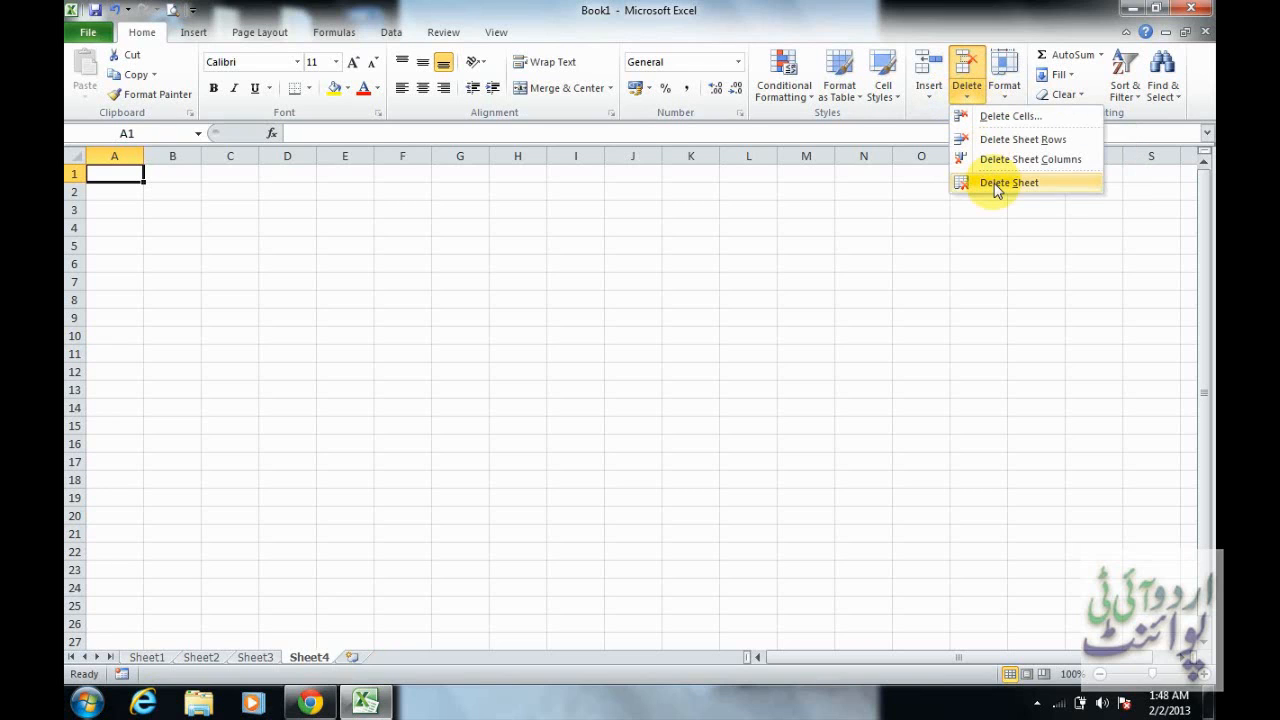
{"action": "left_click", "coordinate": [998, 184]}
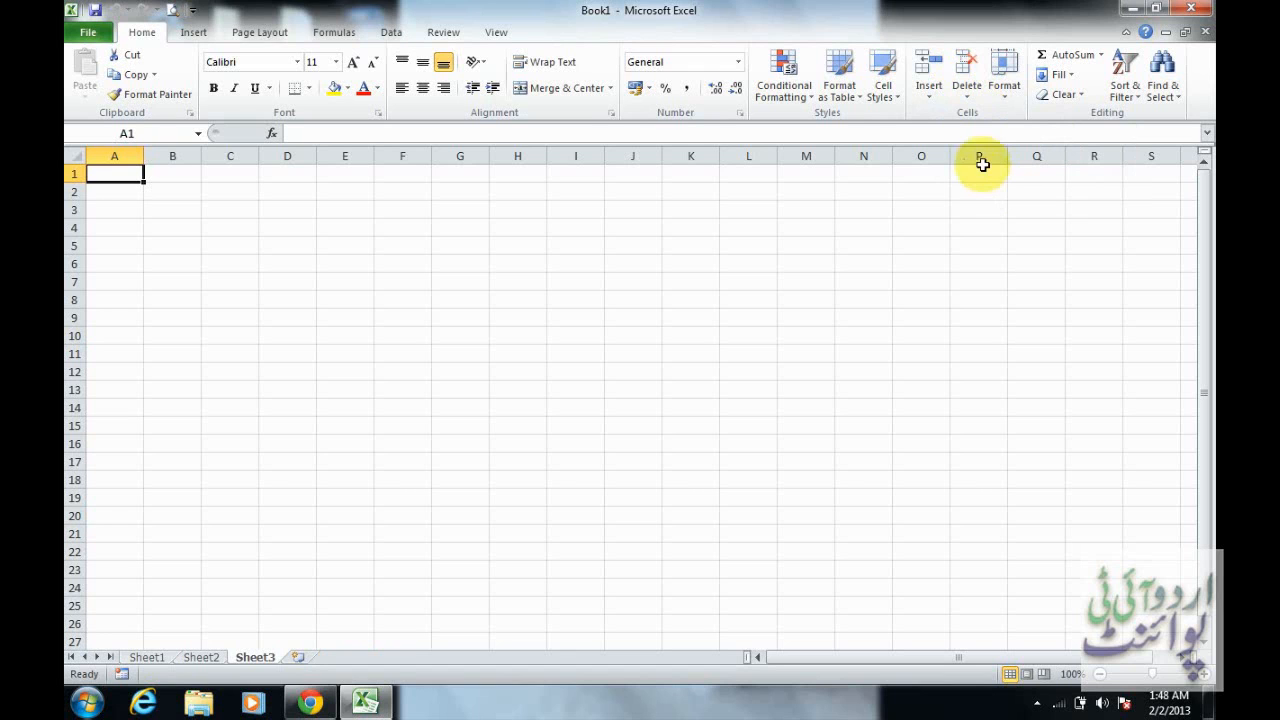
Step: Rename the worksheet Sheet1 as "data"
{"action": "left_click", "coordinate": [146, 657]}
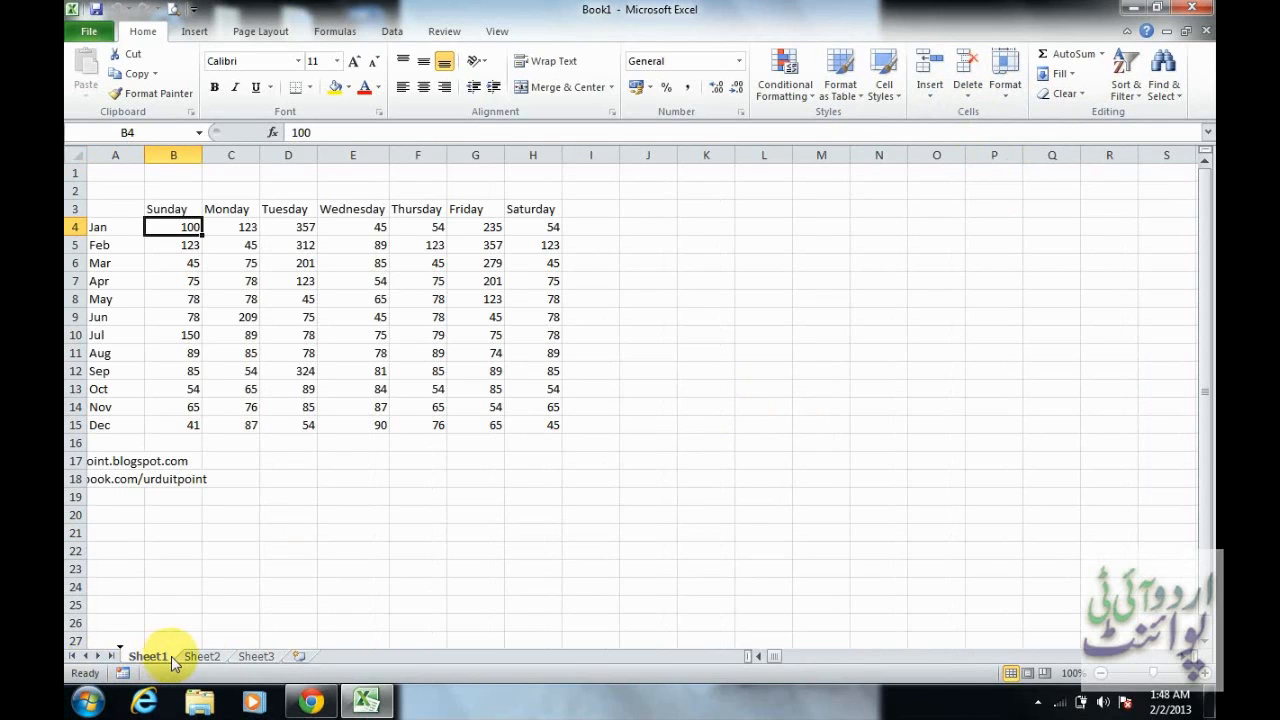
{"action": "mouse_move", "coordinate": [171, 656]}
{"action": "left_mouse_down"}
{"action": "mouse_move", "coordinate": [306, 657]}
{"action": "mouse_move", "coordinate": [153, 656]}
{"action": "left_mouse_up"}
{"action": "double_click", "coordinate": [153, 654]}
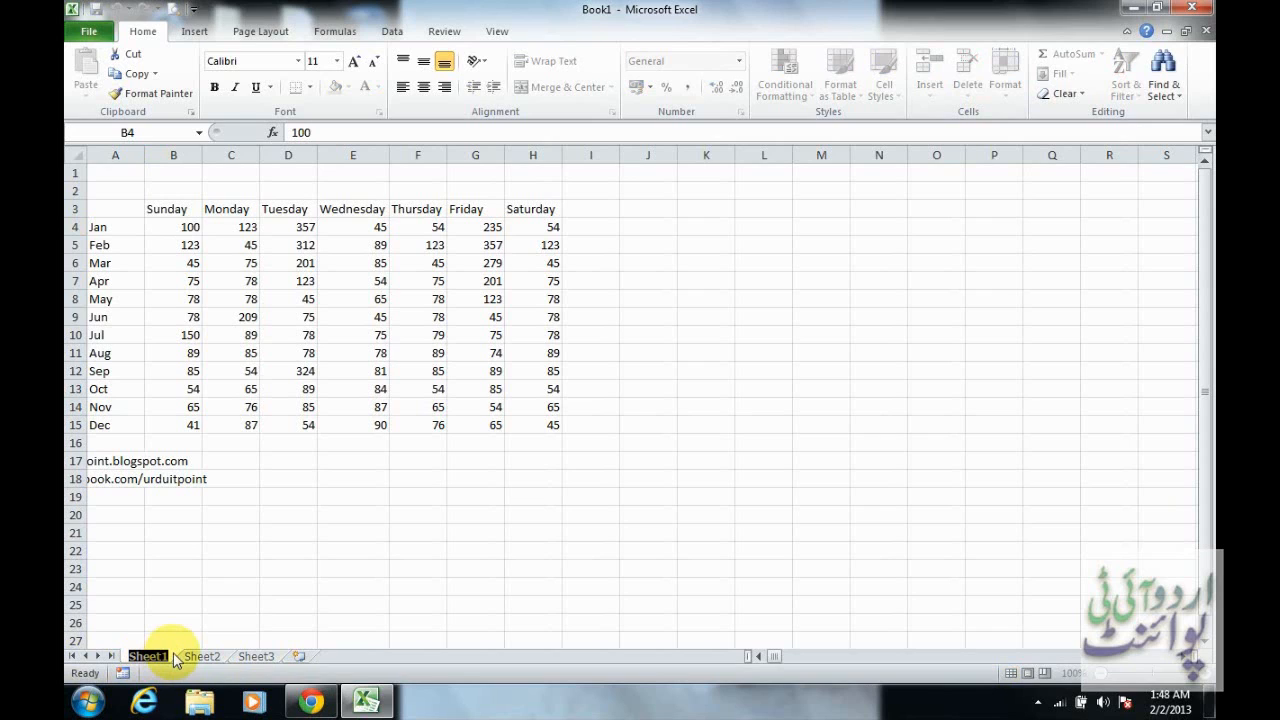
{"action": "type", "text": "data"}
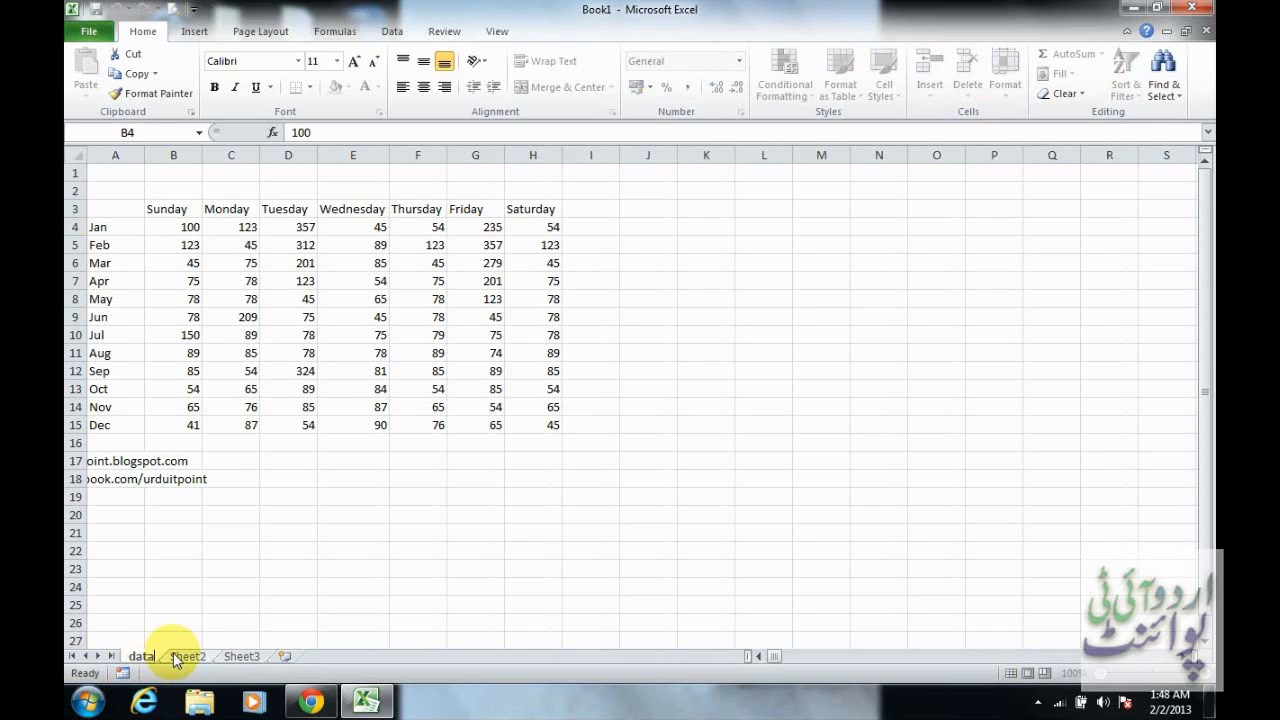
{"action": "key", "text": "Return"}
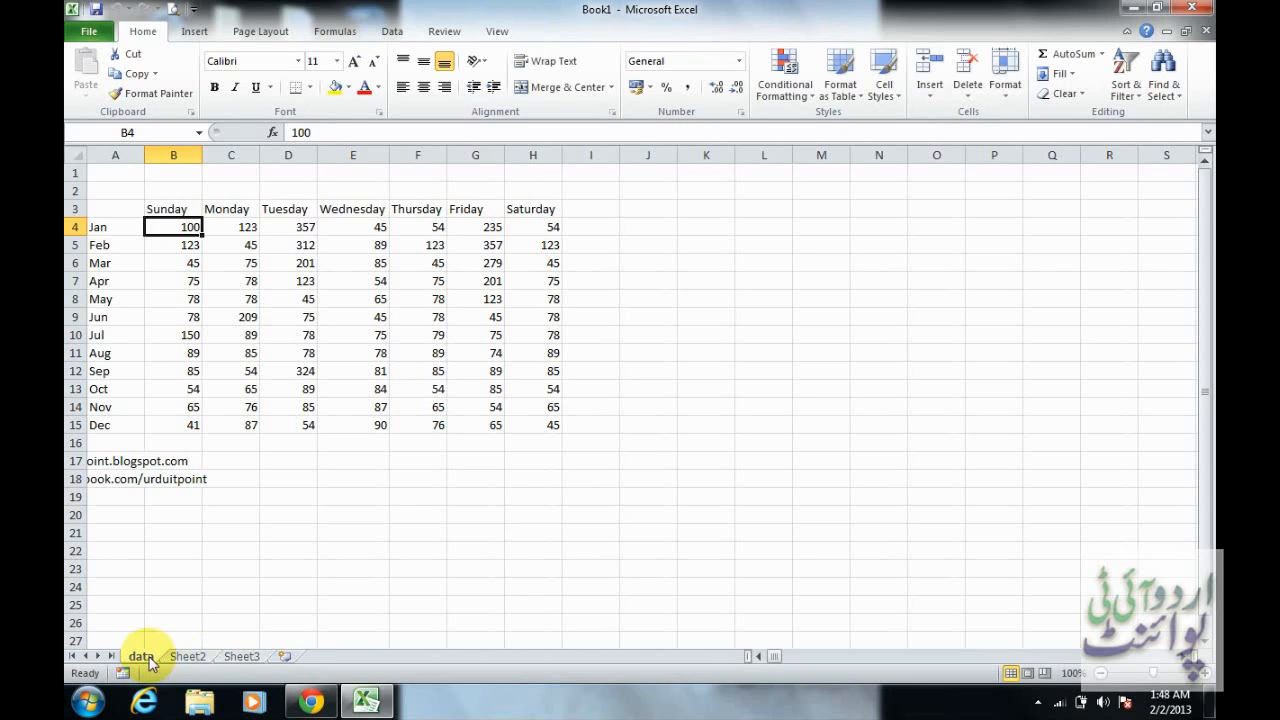
Step: Rename the "data" worksheet as "Data" with a capital D
{"action": "right_click", "coordinate": [150, 663]}
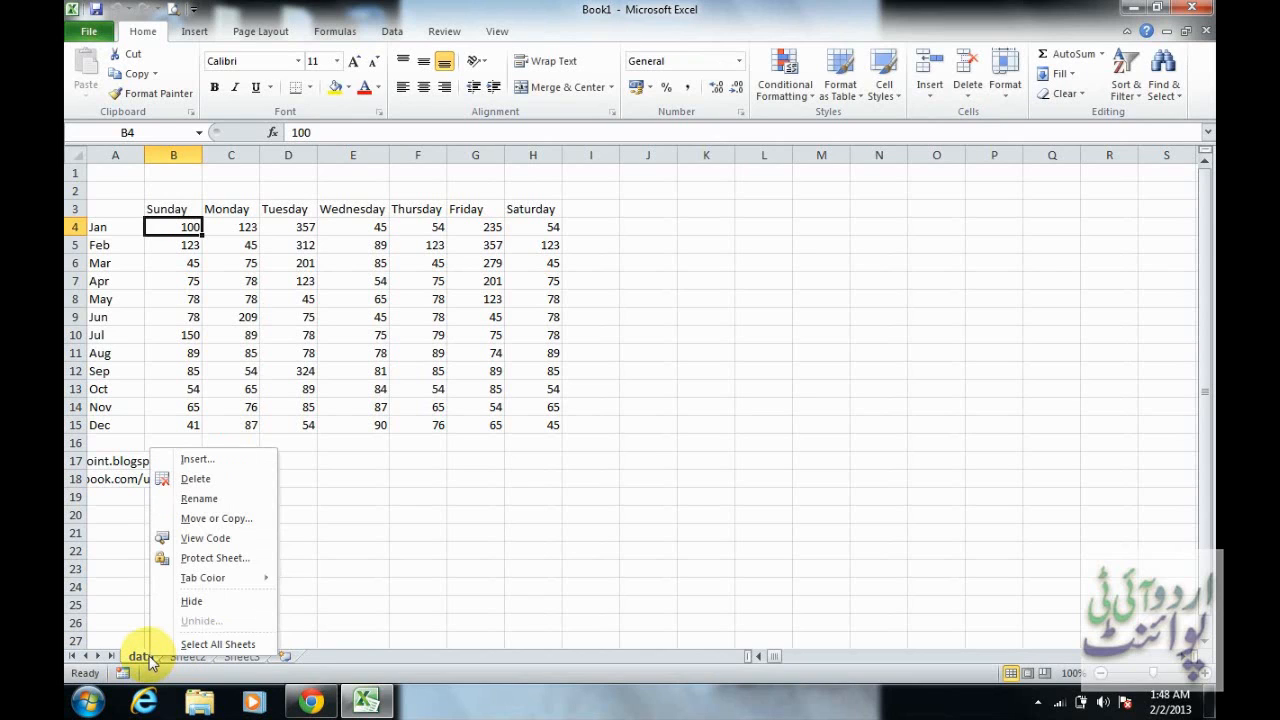
{"action": "left_click", "coordinate": [224, 499]}
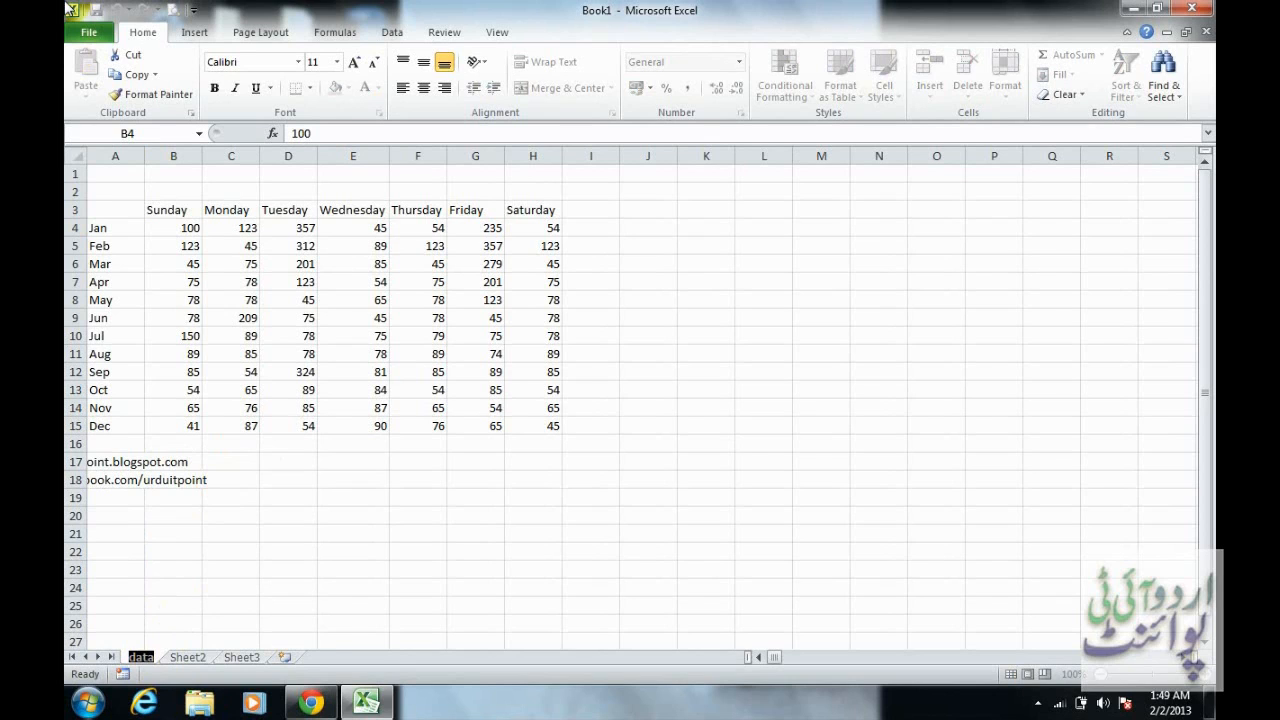
{"action": "type", "text": "Data"}
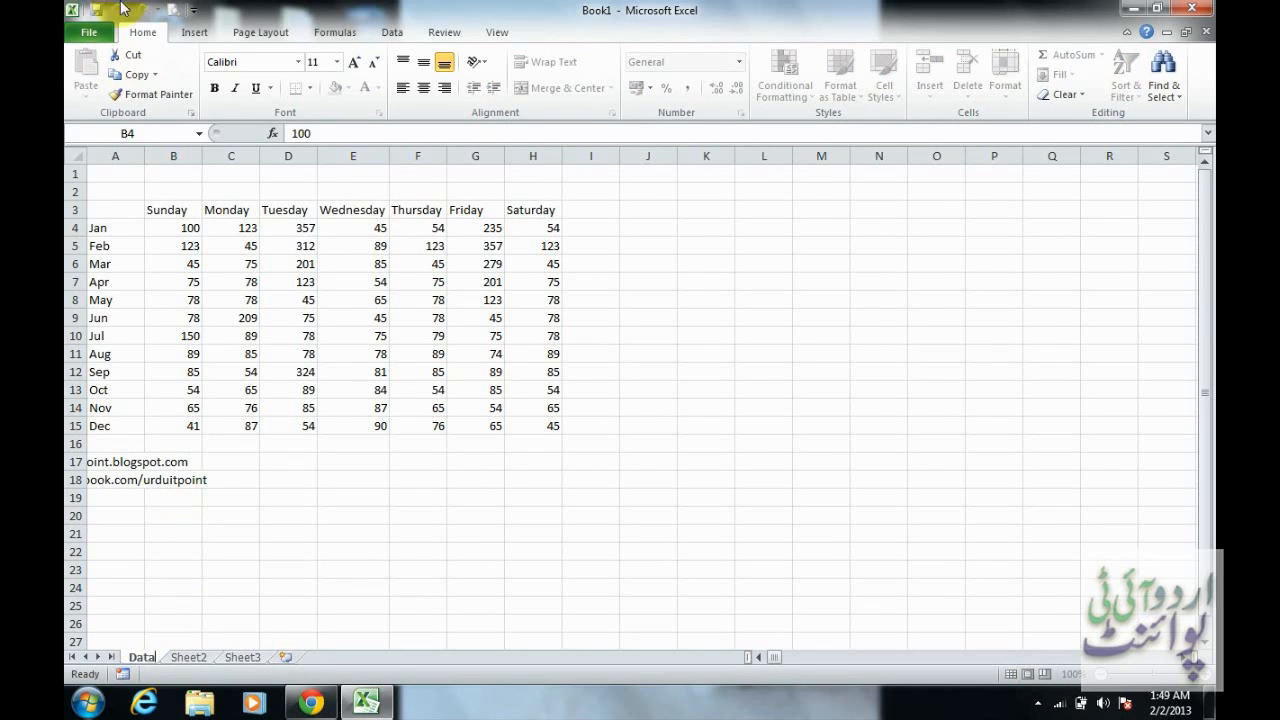
{"action": "left_click", "coordinate": [642, 492]}
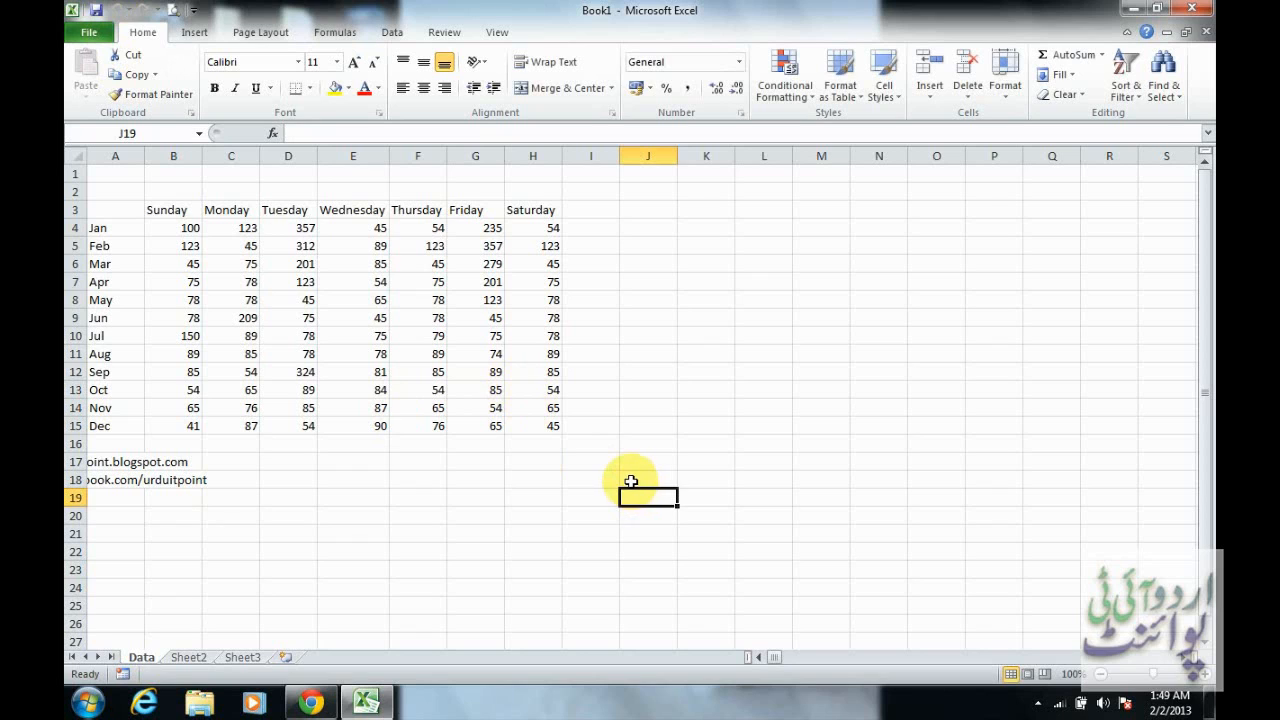
Step: Open the Data worksheet's name for editing with the Rename Sheet command and accept the existing name
{"action": "left_click", "coordinate": [1004, 92]}
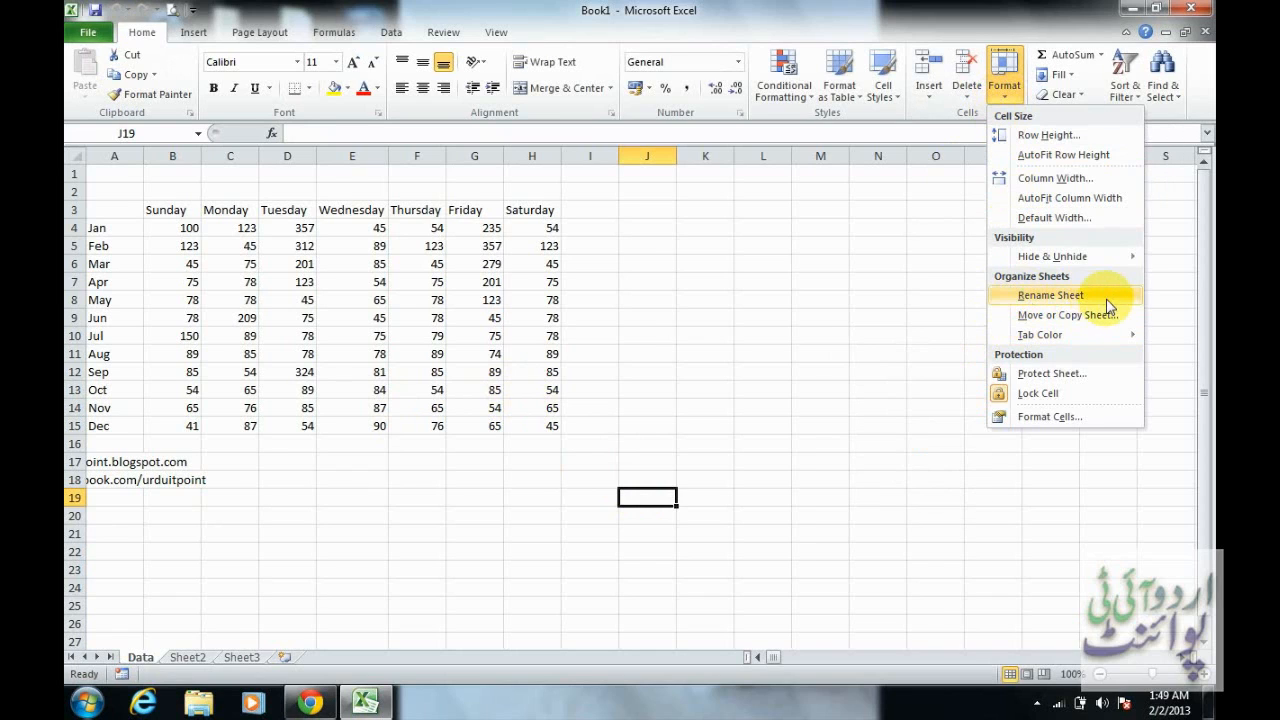
{"action": "left_click", "coordinate": [1050, 295]}
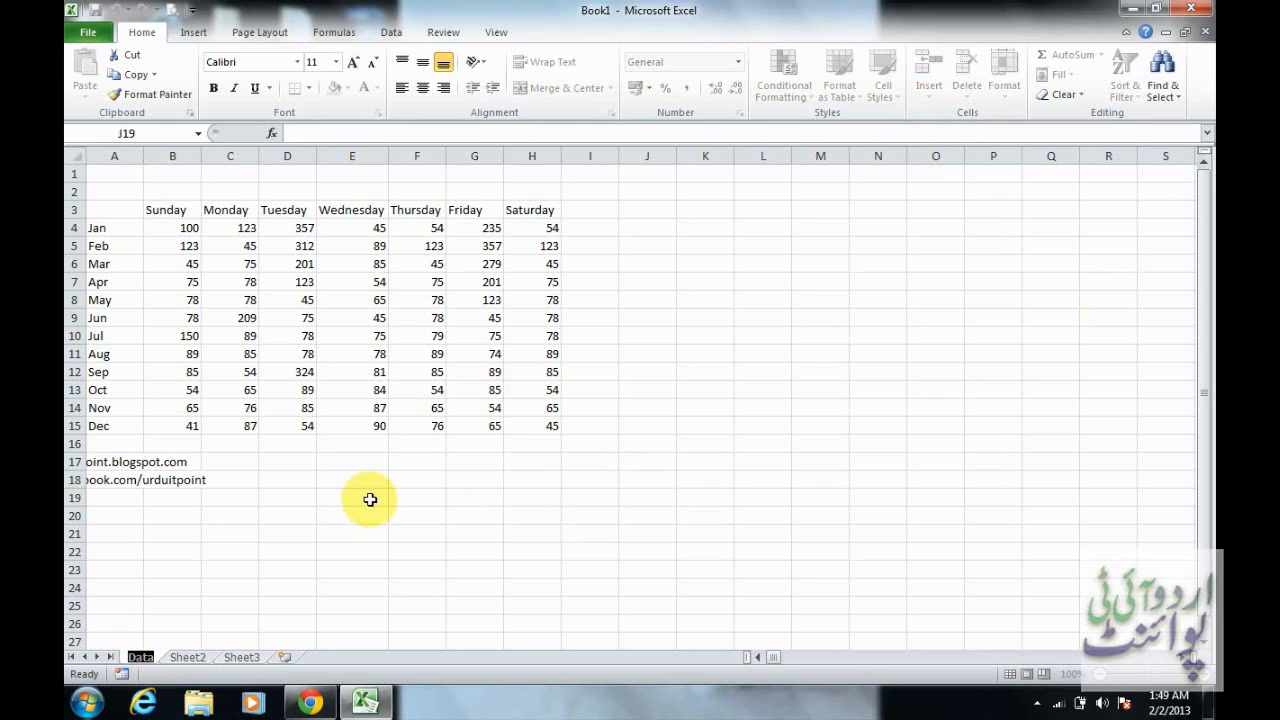
{"action": "key", "text": "Return"}
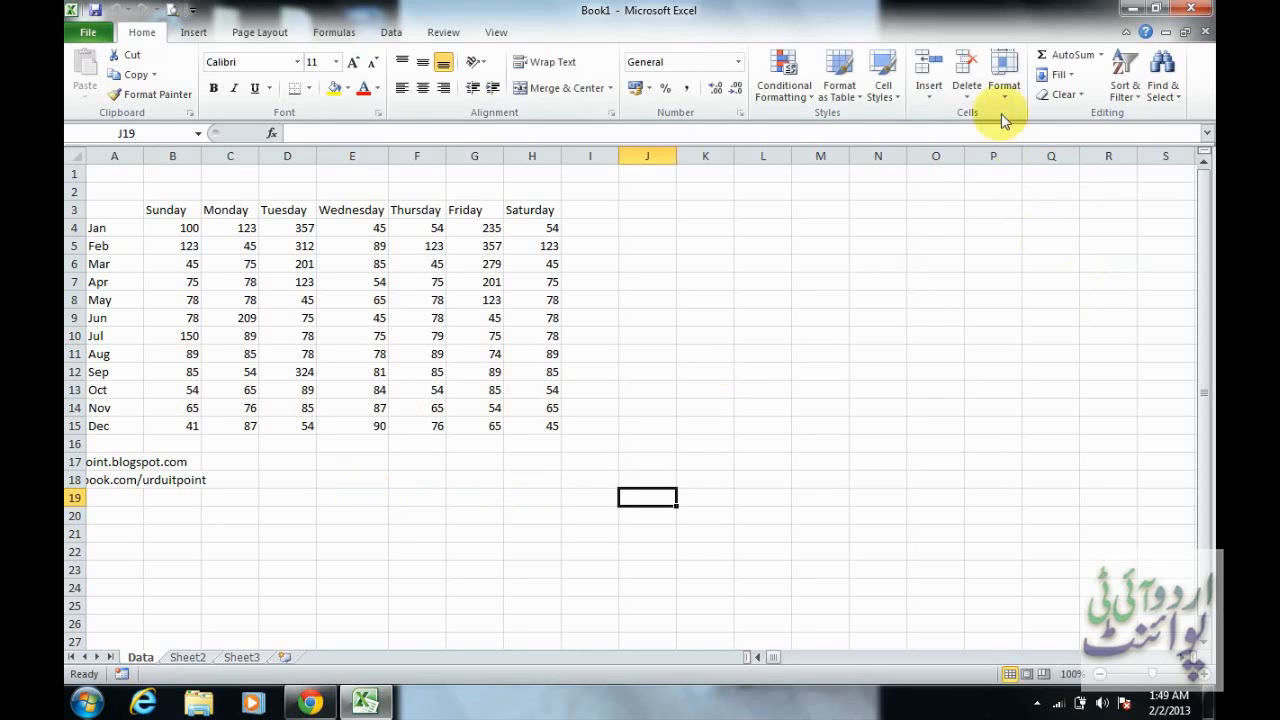